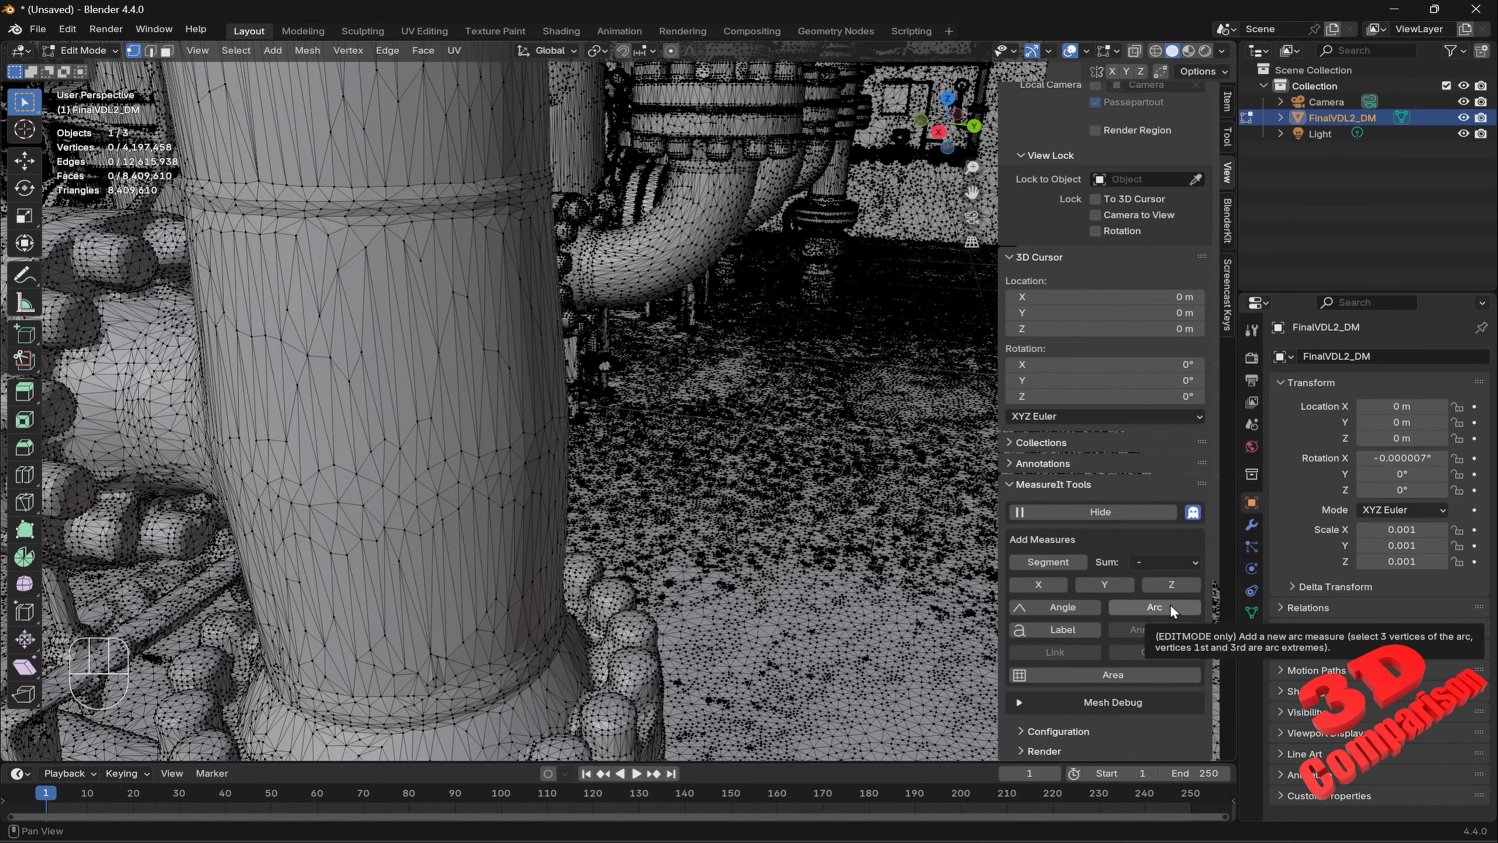
pyautogui.click(1155, 607)
pyautogui.keyDown('shift'); pyautogui.moveTo(435, 352); pyautogui.dragTo(658, 444, button='middle'); pyautogui.keyUp('shift')
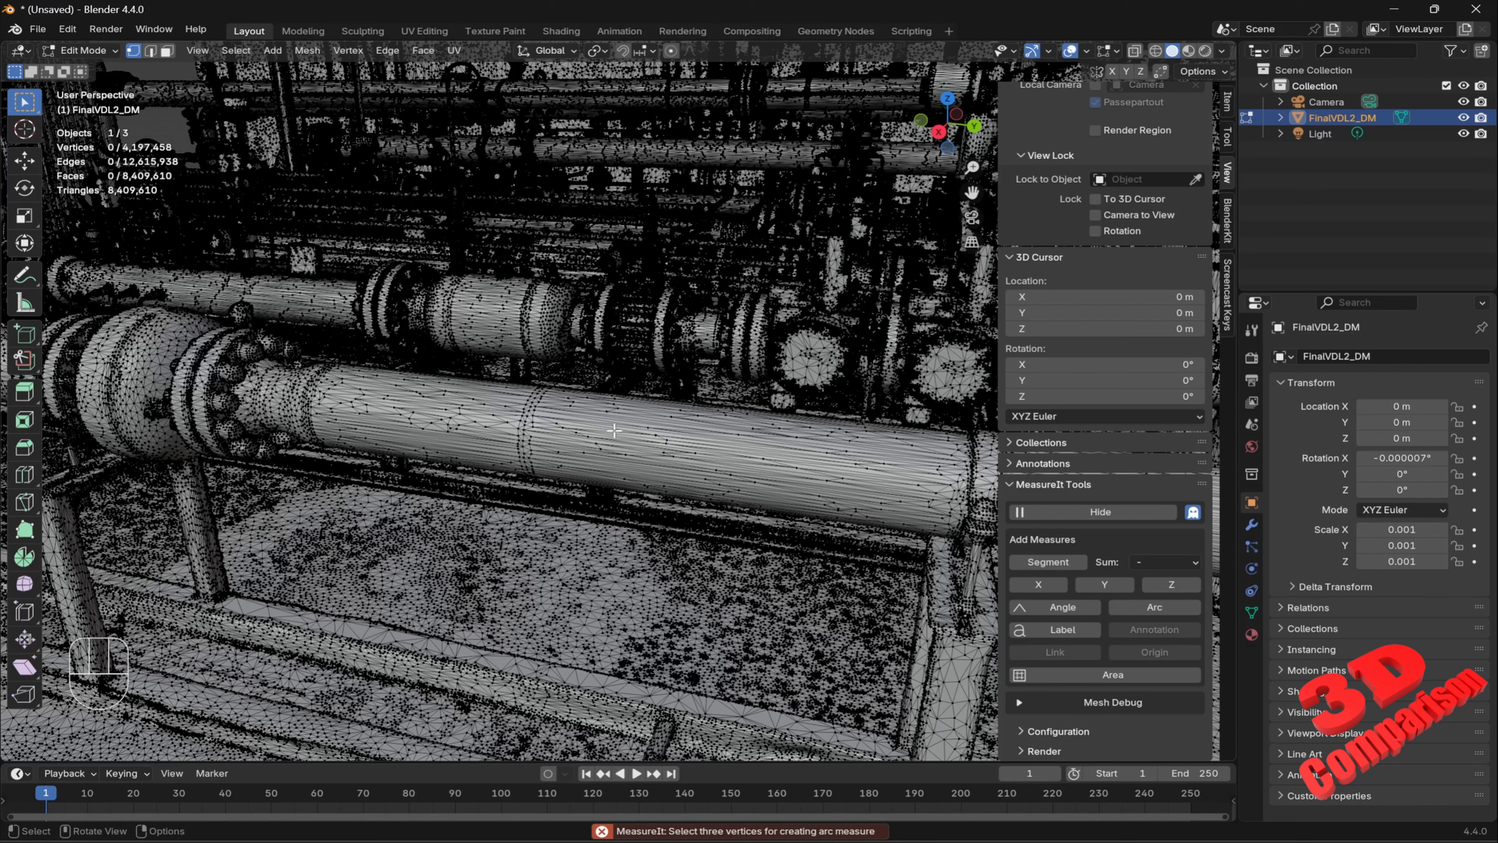
pyautogui.scroll(3, 614, 430)
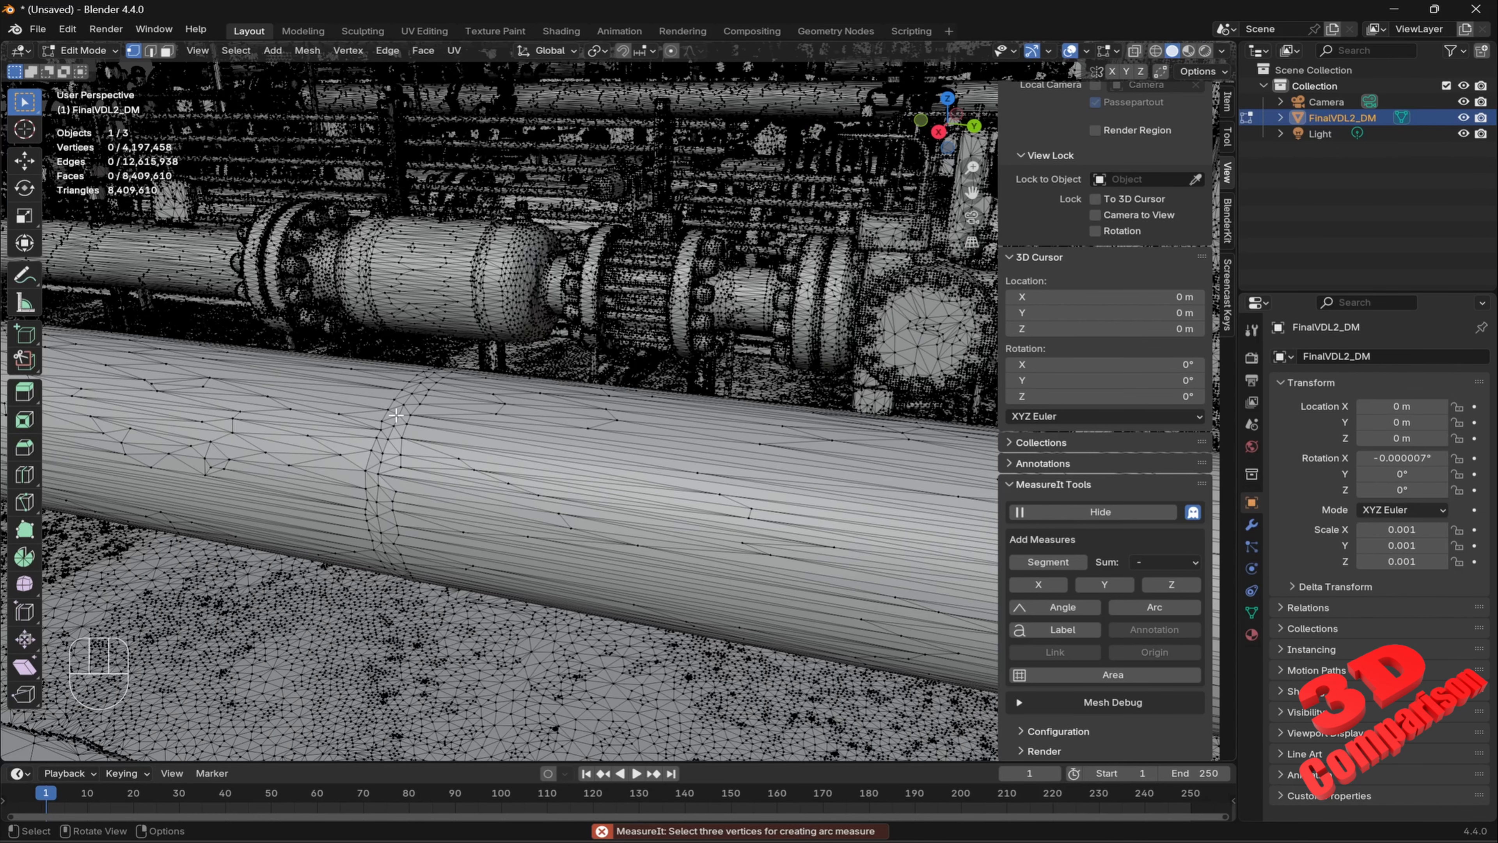
pyautogui.click(401, 403)
pyautogui.click(409, 411)
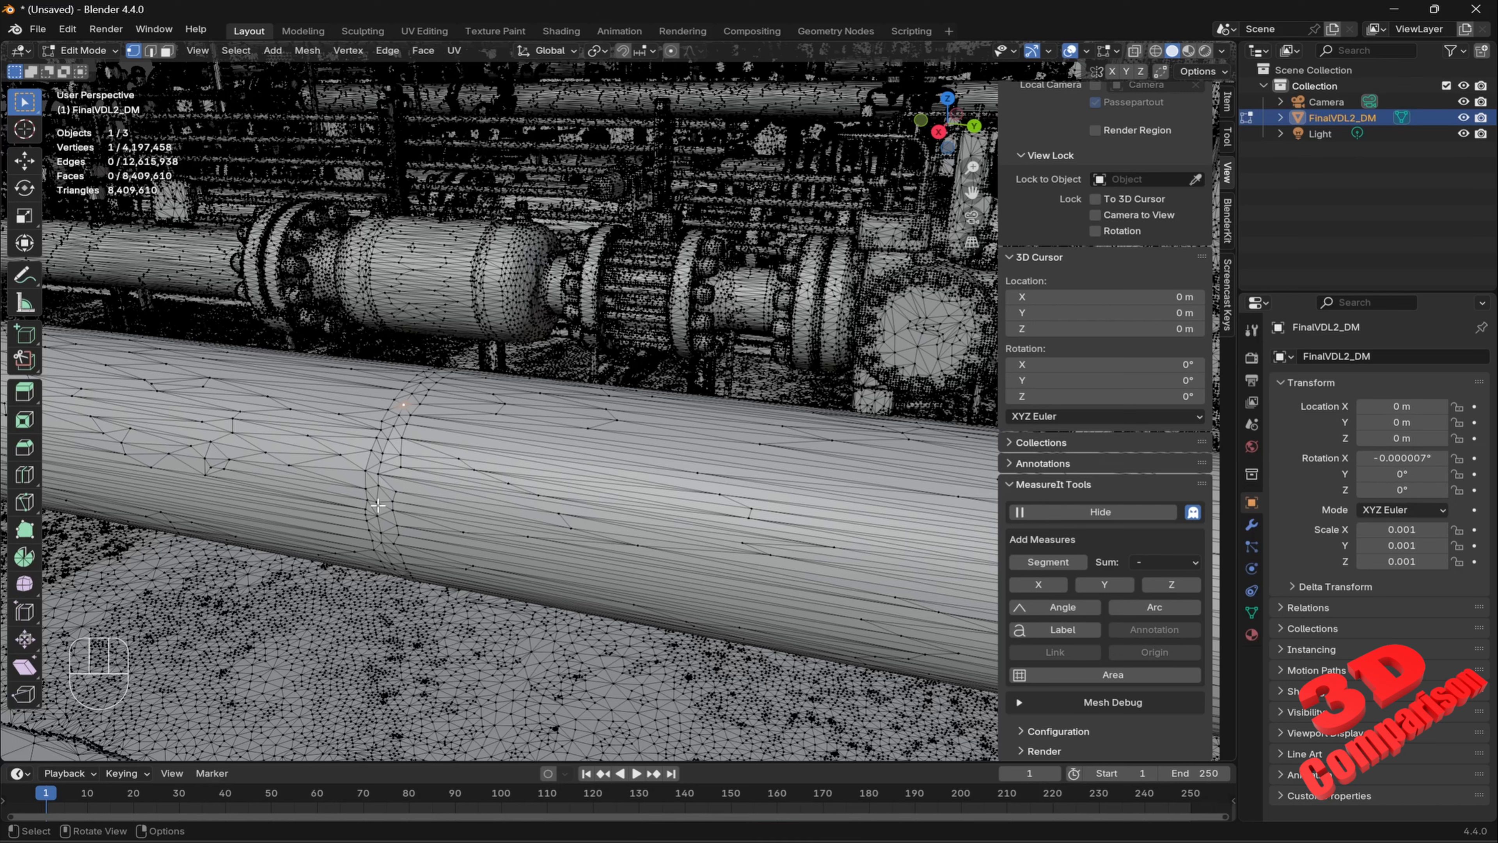
pyautogui.click(384, 535)
pyautogui.press('ctrl')
pyautogui.press('shift')
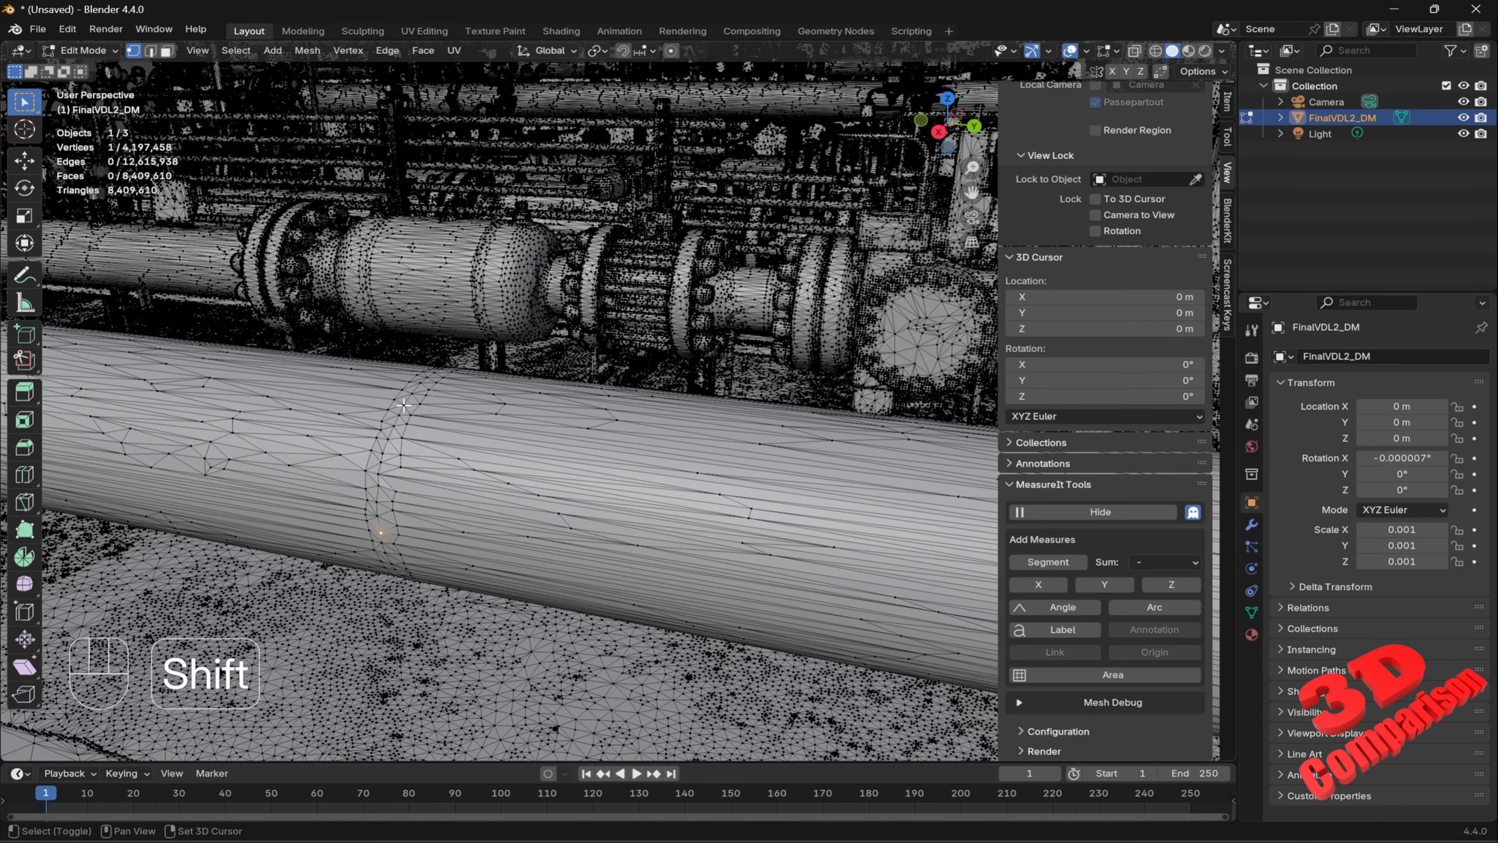
pyautogui.keyDown('shift'); pyautogui.click(403, 405); pyautogui.keyUp('shift')
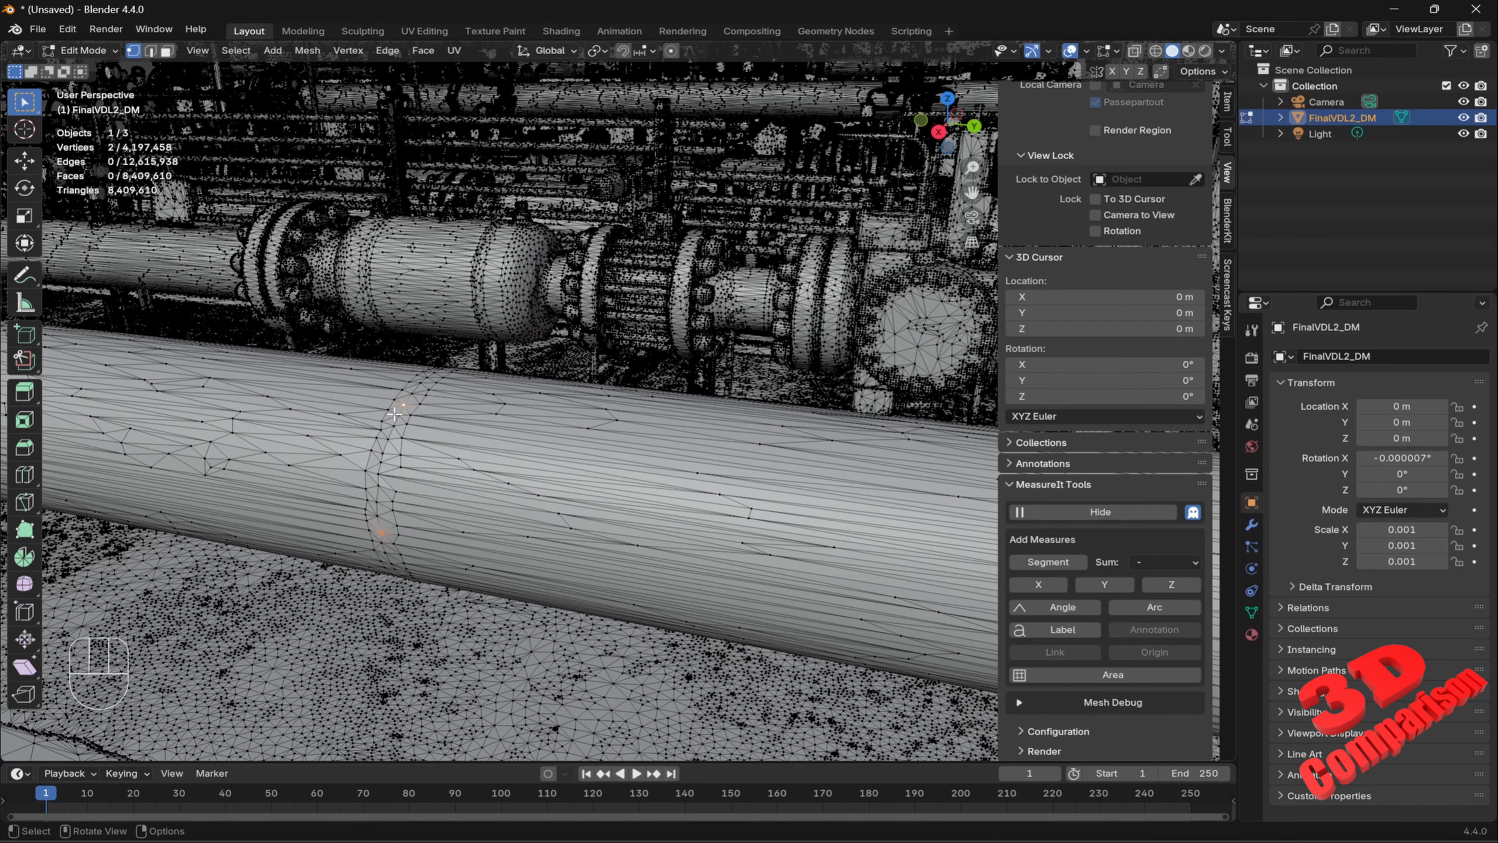
# Select three vertices spaced around the weld ring on the large horizontal pipe, starting a fresh selection
pyautogui.moveTo(508, 473); pyautogui.dragTo(602, 419, button='middle')
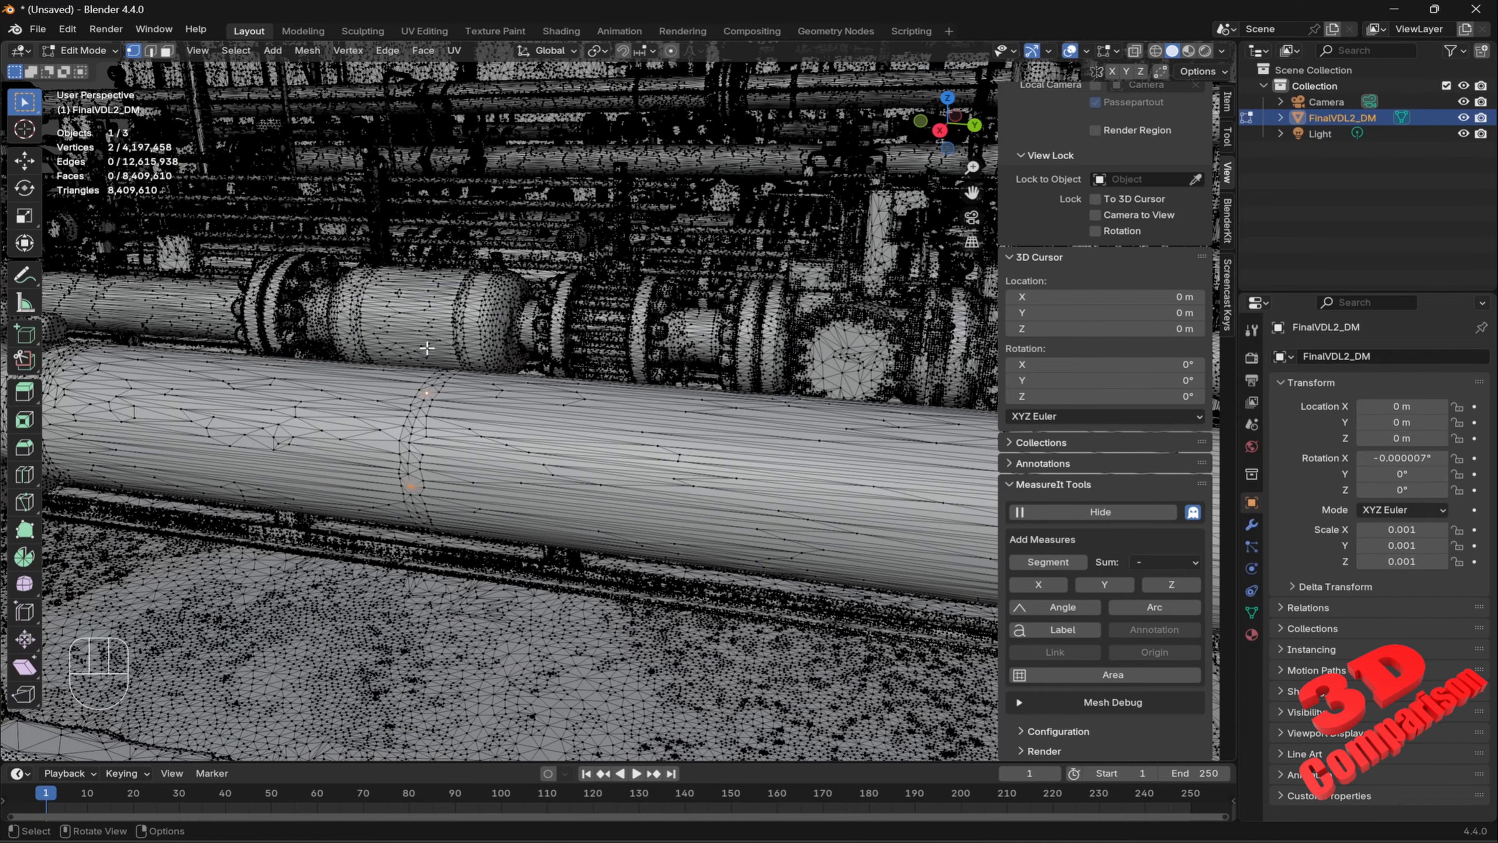
pyautogui.press('KP_Decimal')
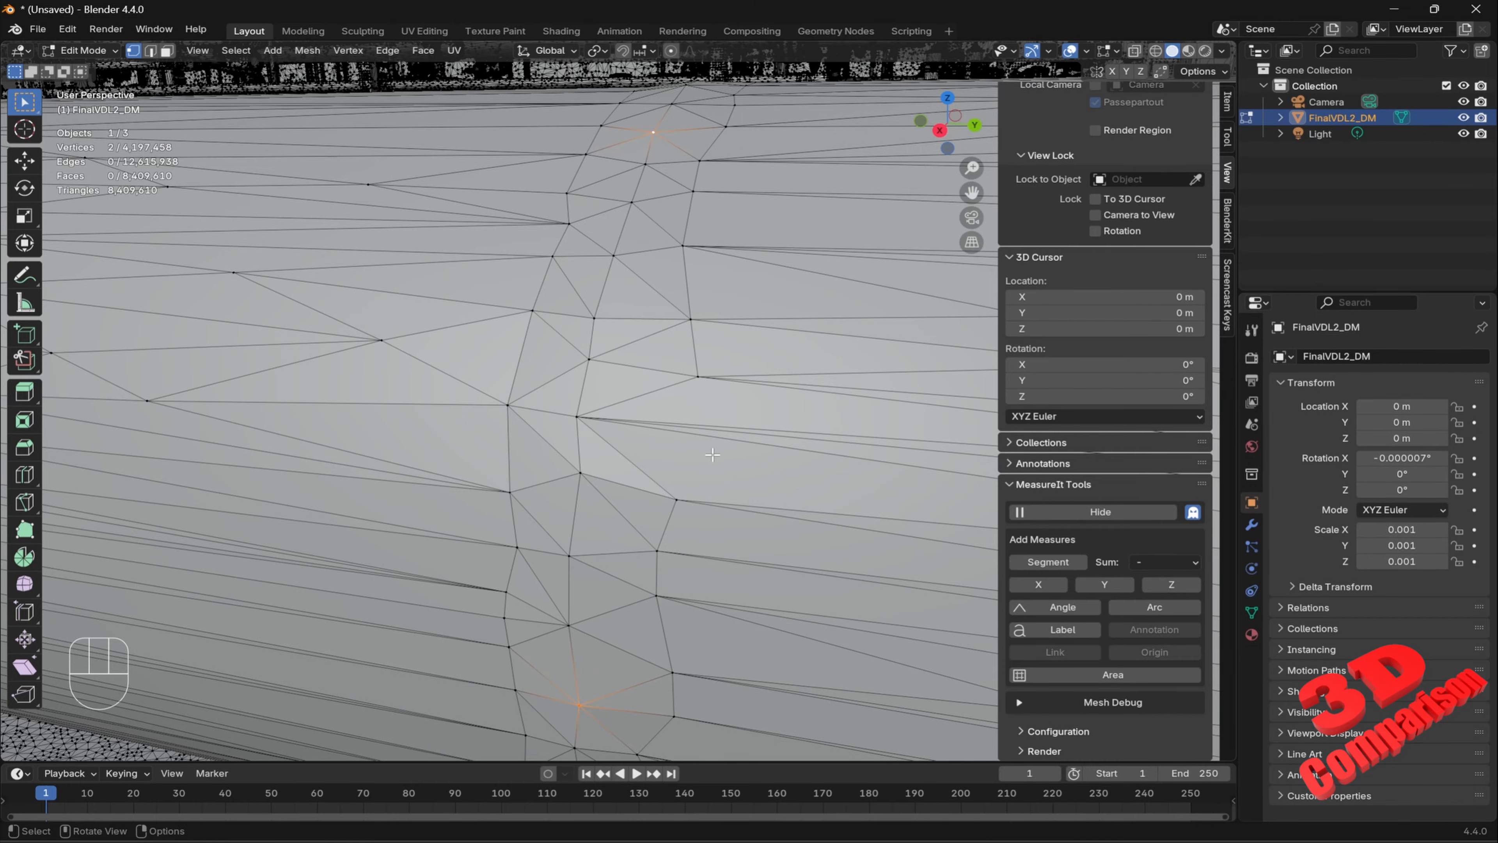
pyautogui.scroll(-4, 712, 455)
pyautogui.moveTo(710, 463); pyautogui.dragTo(530, 364, button='middle')
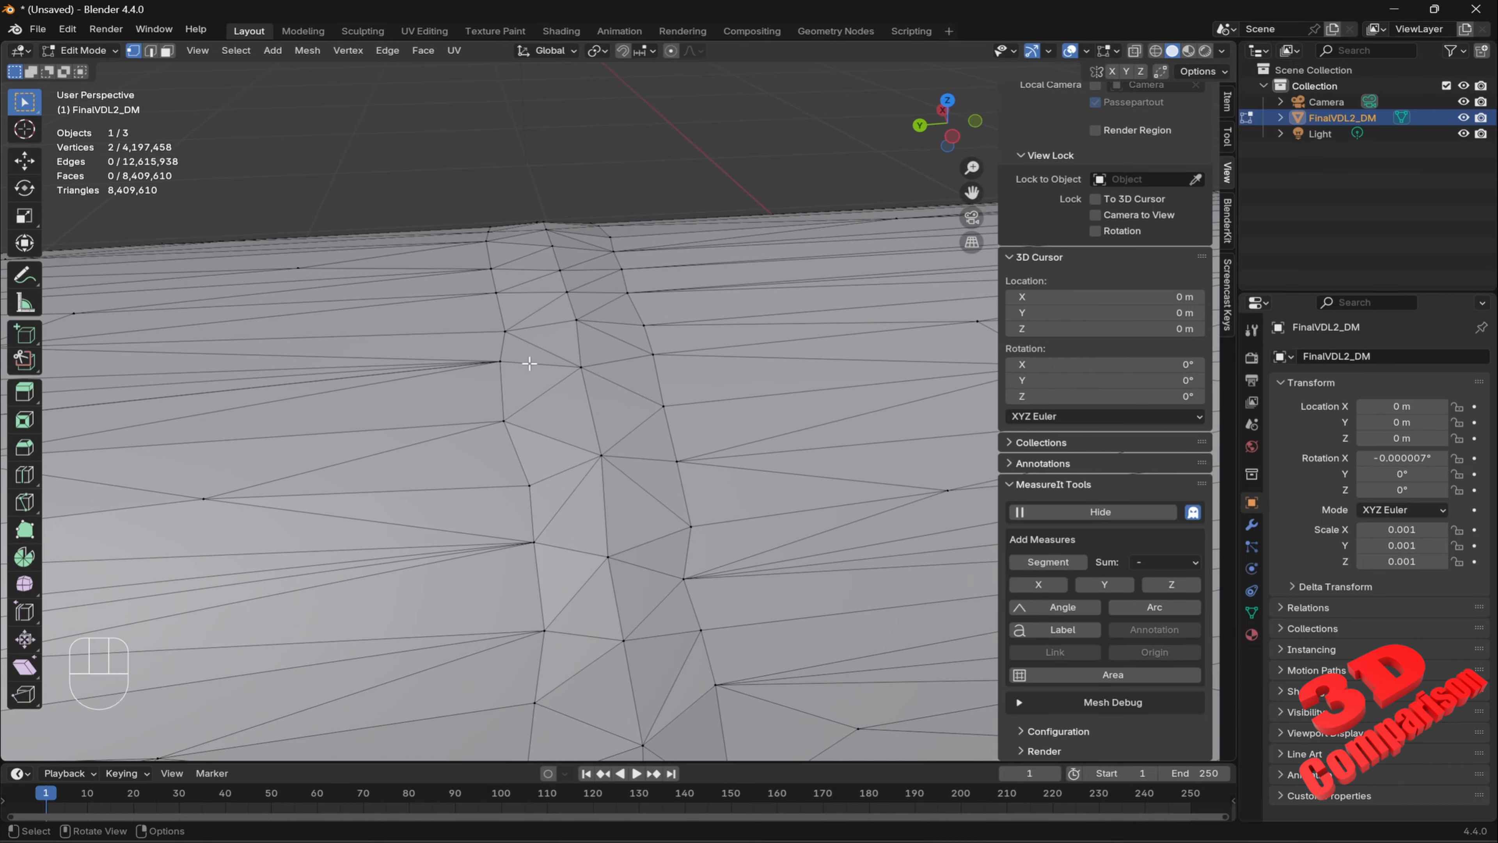
pyautogui.click(601, 455)
pyautogui.scroll(-3, 626, 434)
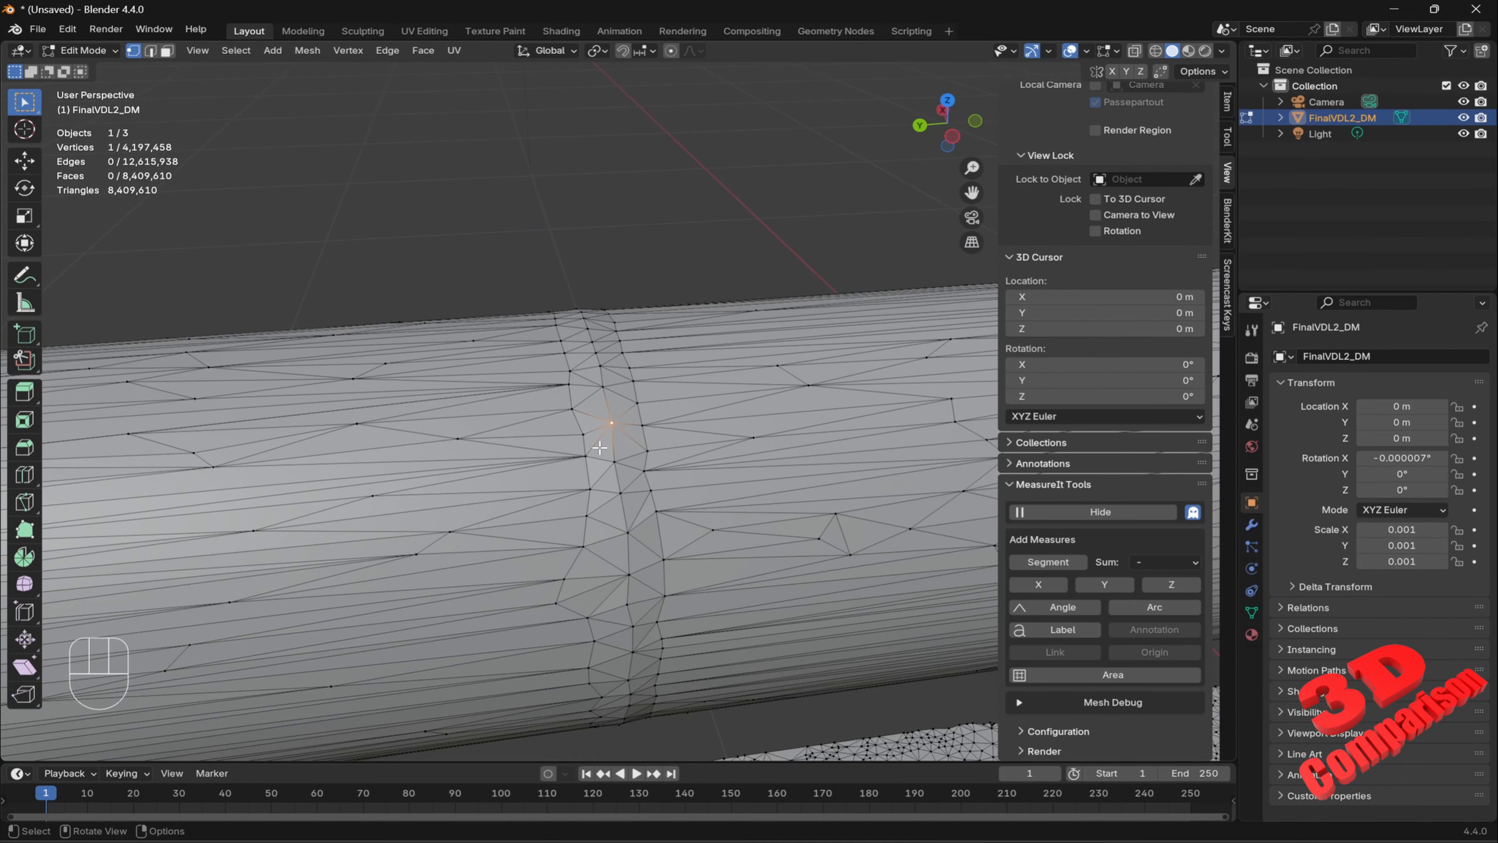
pyautogui.moveTo(599, 448); pyautogui.dragTo(700, 394, button='middle')
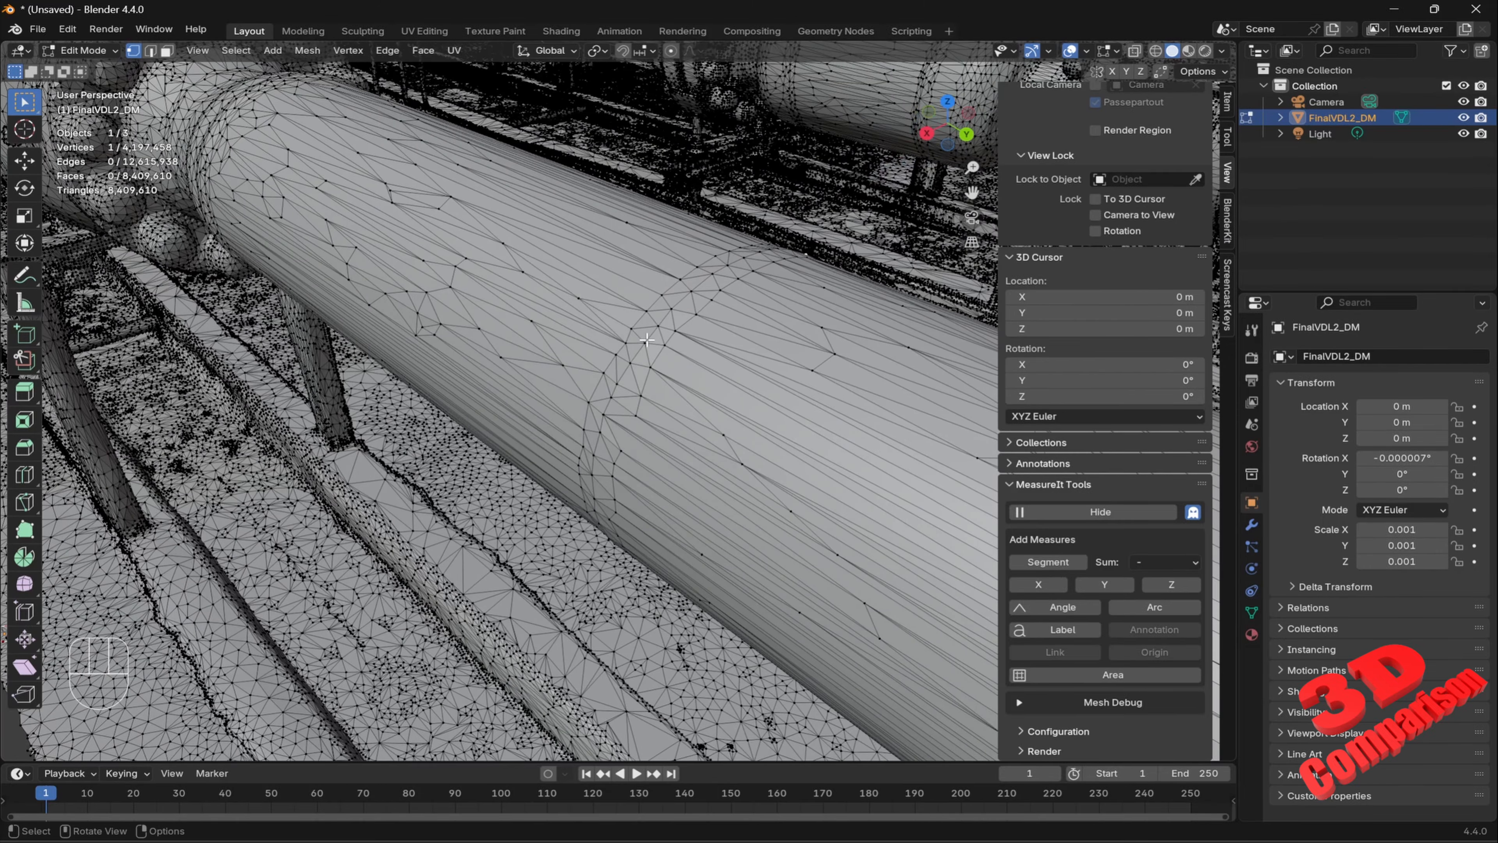
pyautogui.press('shift')
pyautogui.keyDown('shift'); pyautogui.click(633, 472); pyautogui.keyUp('shift')
pyautogui.moveTo(660, 381); pyautogui.dragTo(650, 500, button='middle')
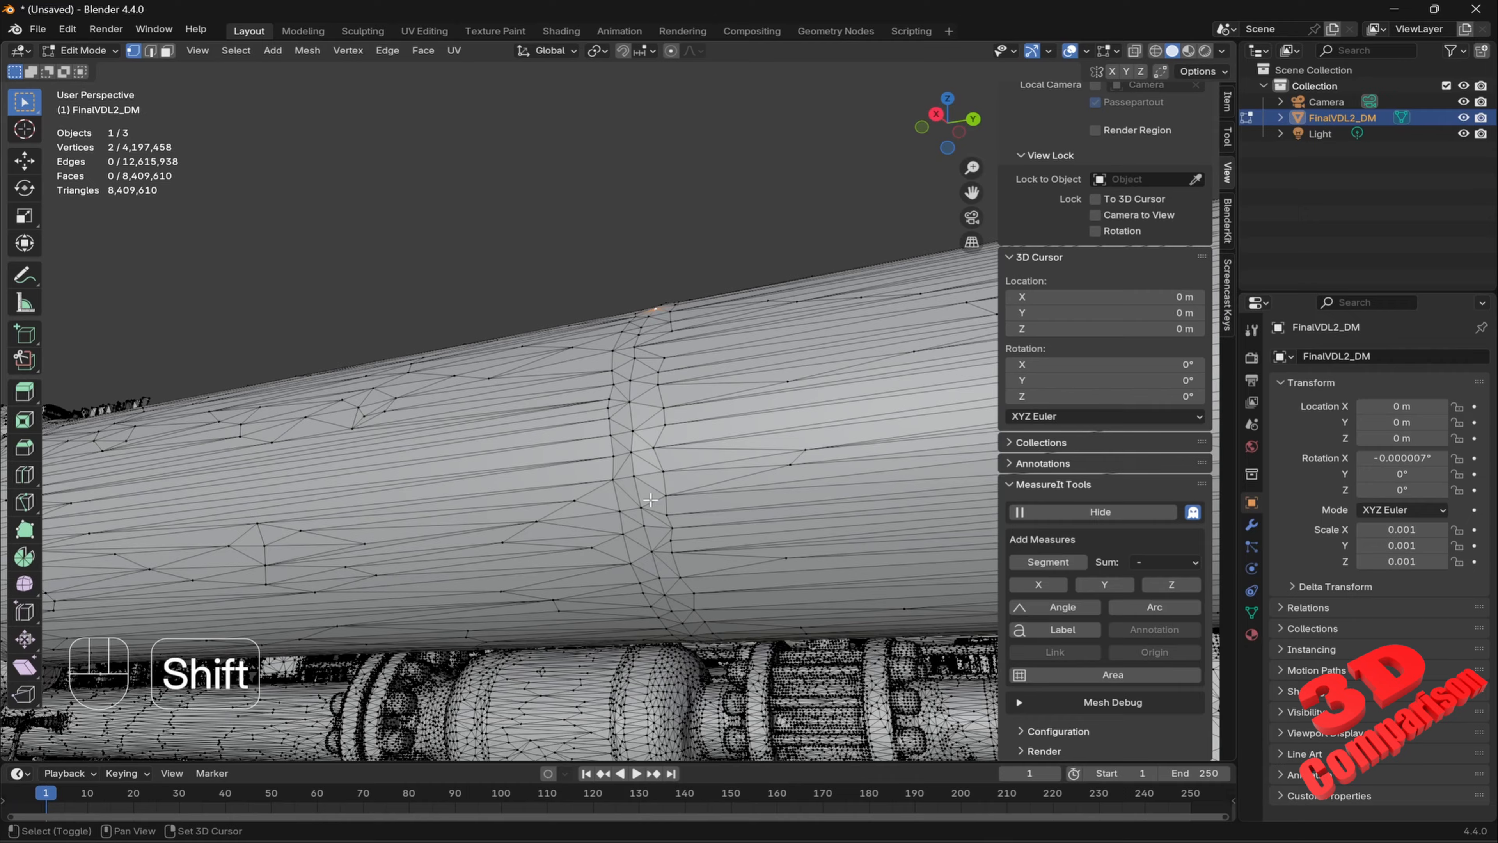
pyautogui.keyDown('shift'); pyautogui.click(645, 526); pyautogui.keyUp('shift')
pyautogui.moveTo(738, 317); pyautogui.dragTo(442, 372, button='middle')
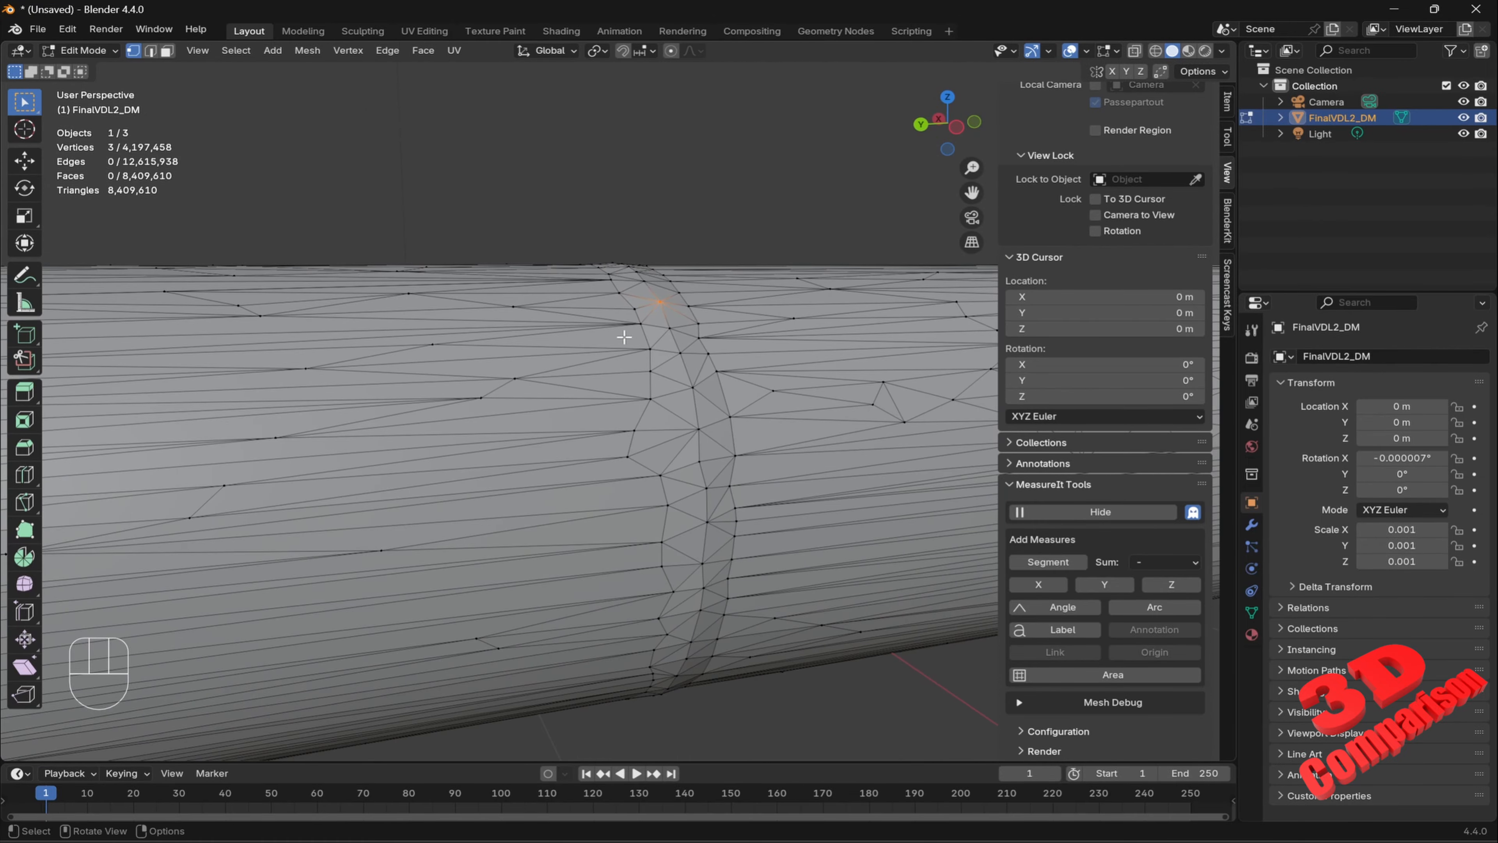
pyautogui.moveTo(624, 336); pyautogui.dragTo(689, 410, button='middle')
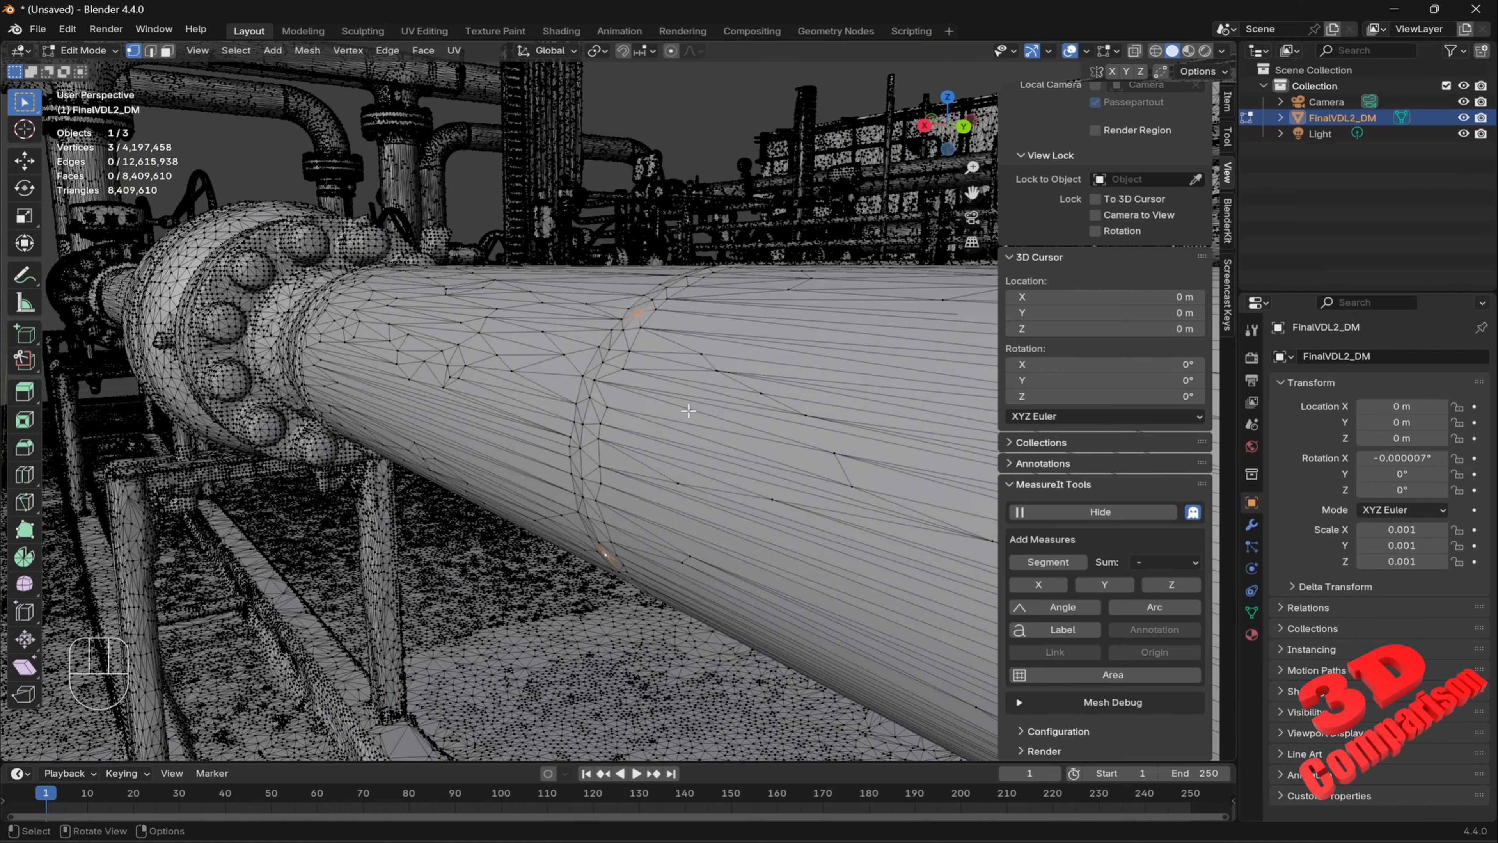
# Add a MeasureIt arc measure through the three selected ring vertices and return to Object Mode to inspect it
pyautogui.click(1154, 606)
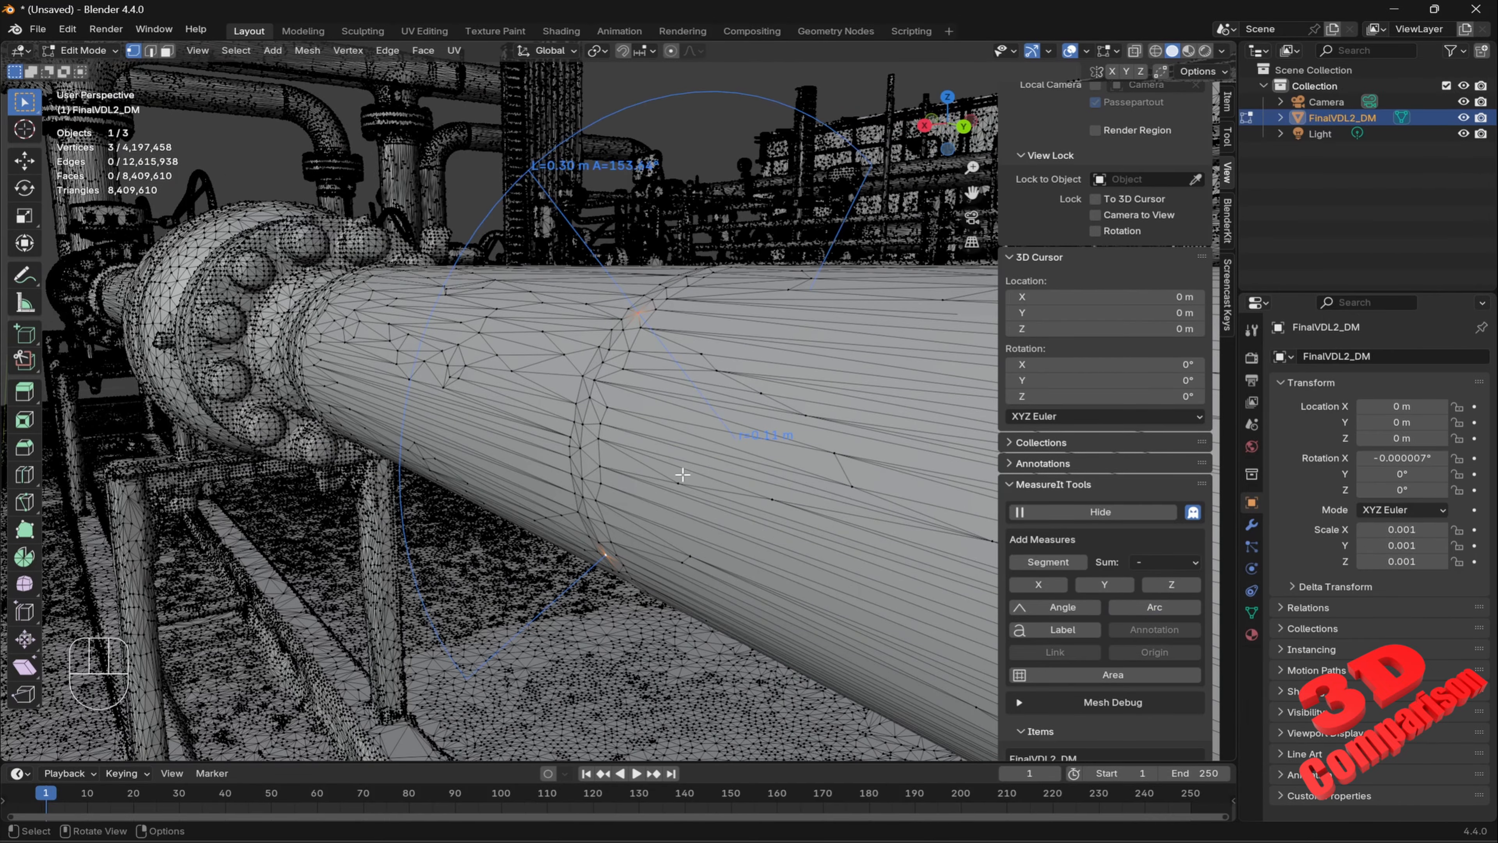
pyautogui.moveTo(623, 274); pyautogui.dragTo(716, 429, button='middle')
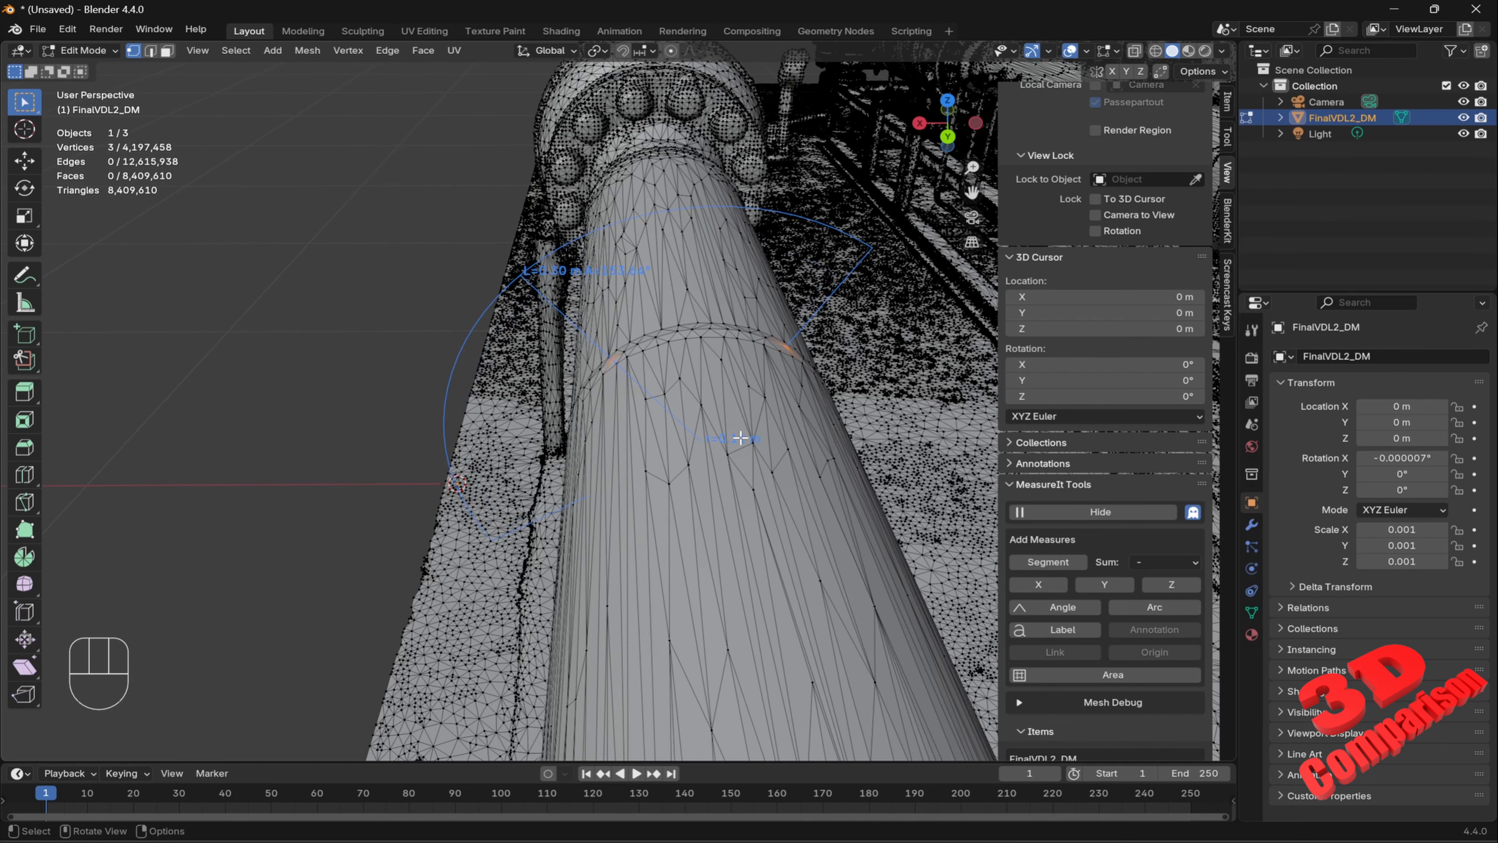
pyautogui.moveTo(638, 298); pyautogui.dragTo(678, 362, button='middle')
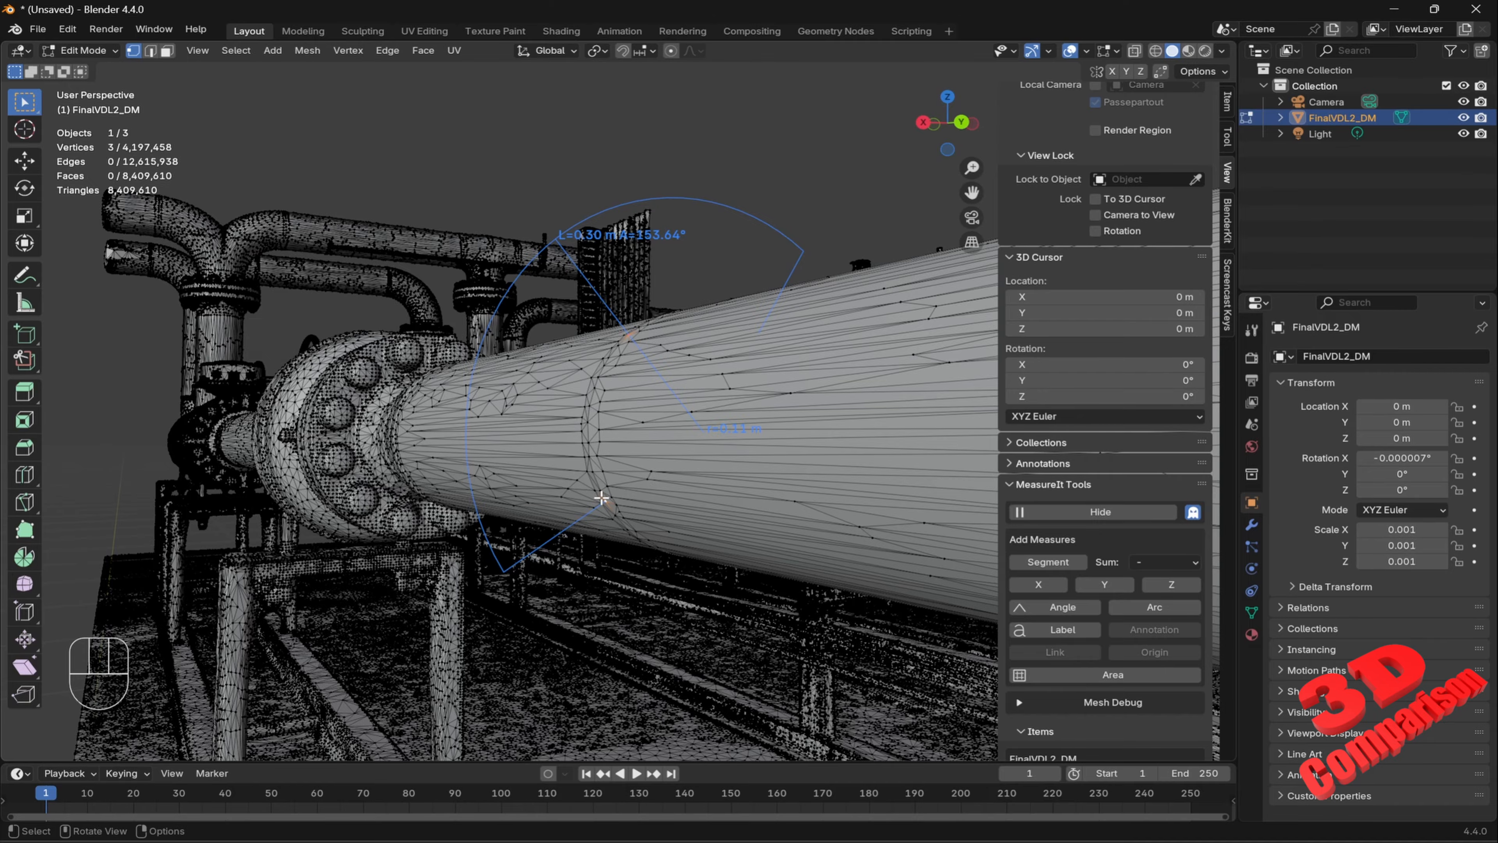
pyautogui.moveTo(739, 371); pyautogui.dragTo(763, 405, button='middle')
pyautogui.scroll(-3, 764, 405)
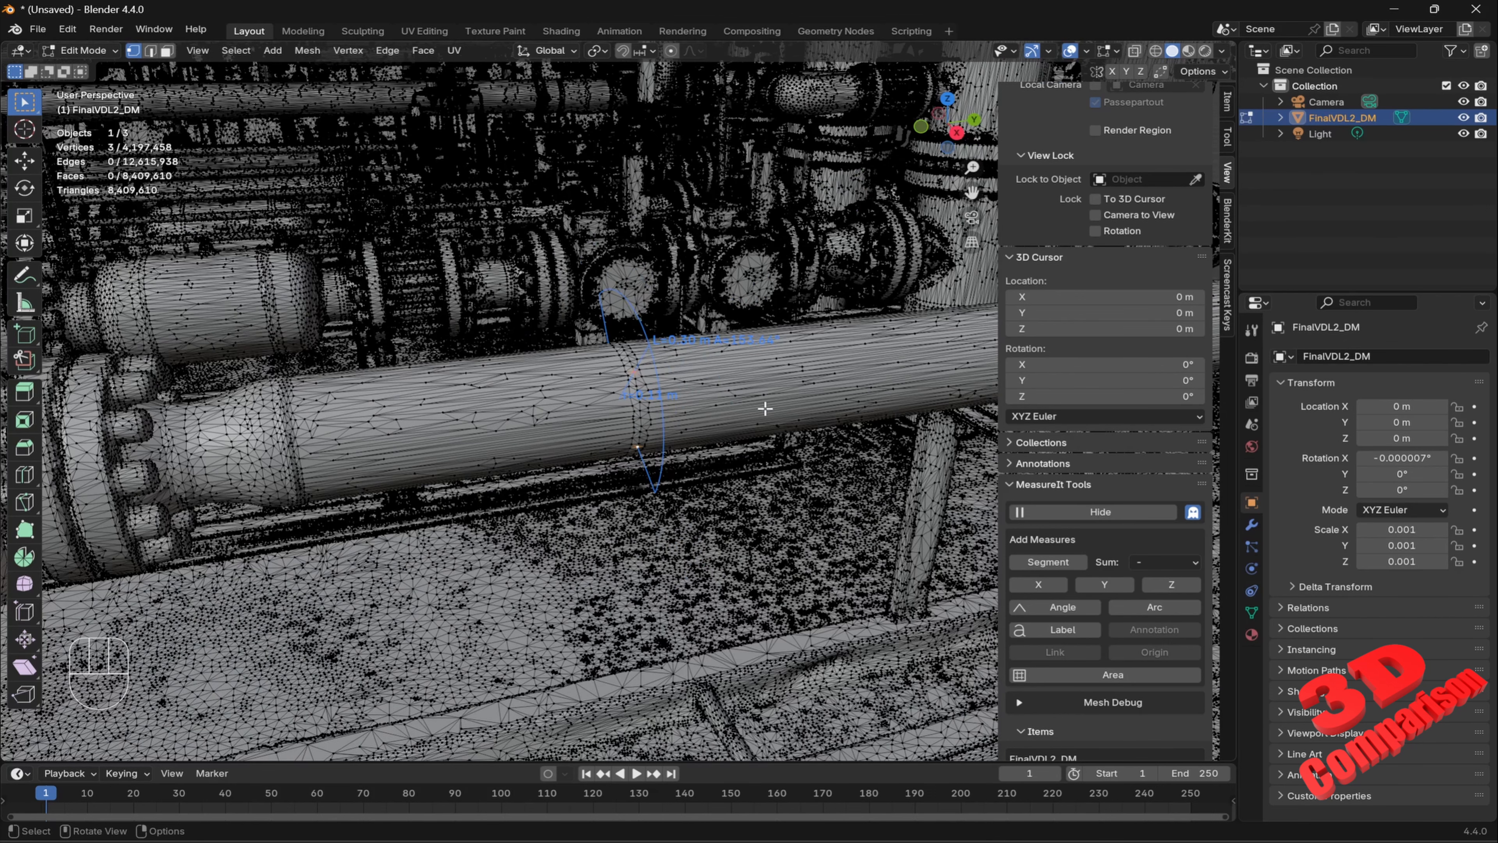
pyautogui.press('Tab')
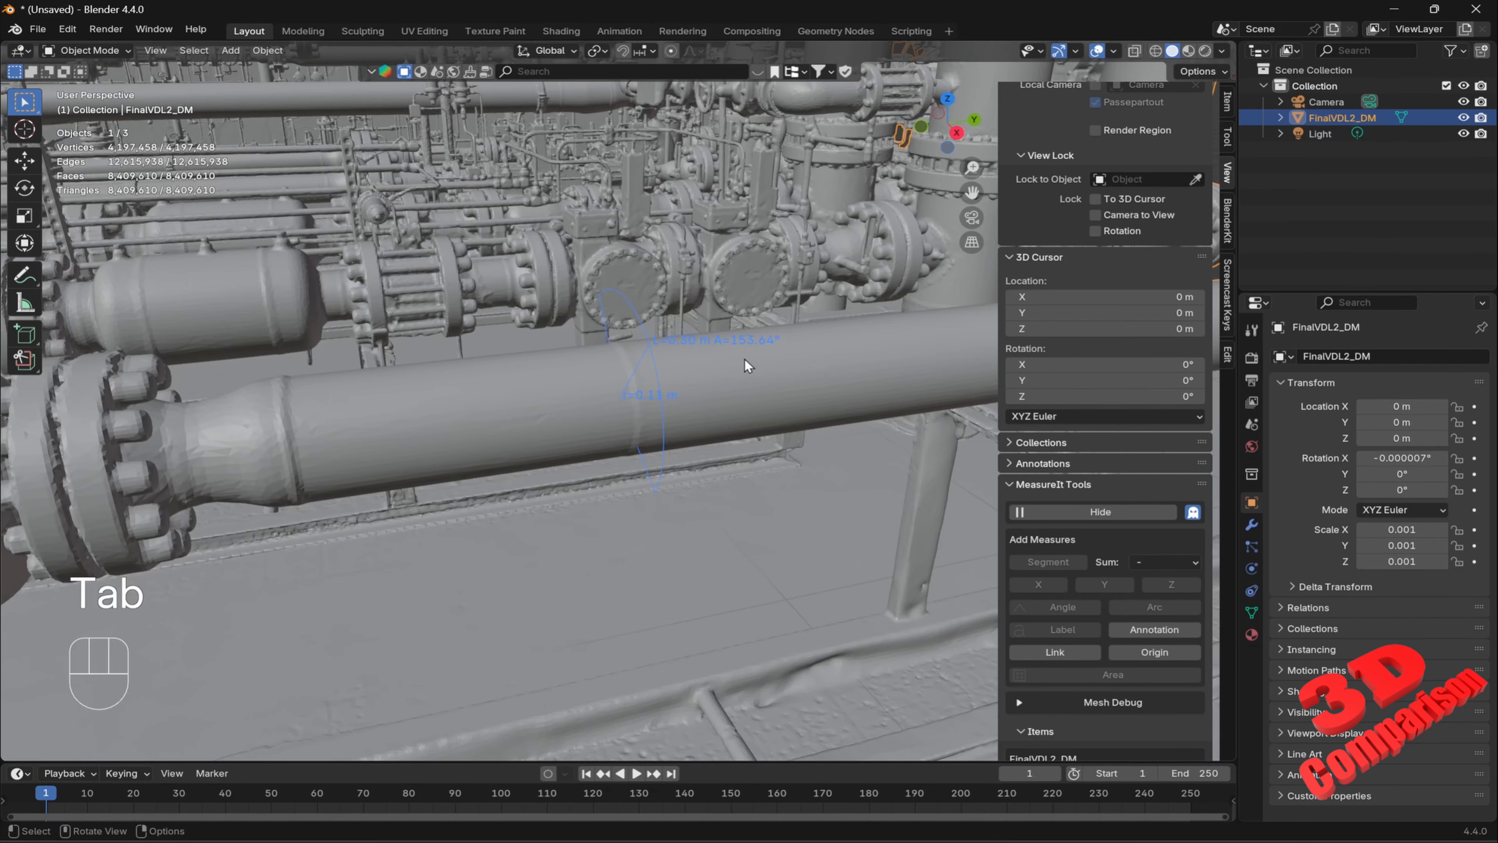
pyautogui.moveTo(745, 359); pyautogui.dragTo(678, 359, button='middle')
pyautogui.keyDown('shift'); pyautogui.moveTo(706, 419); pyautogui.dragTo(725, 429, button='middle'); pyautogui.keyUp('shift')
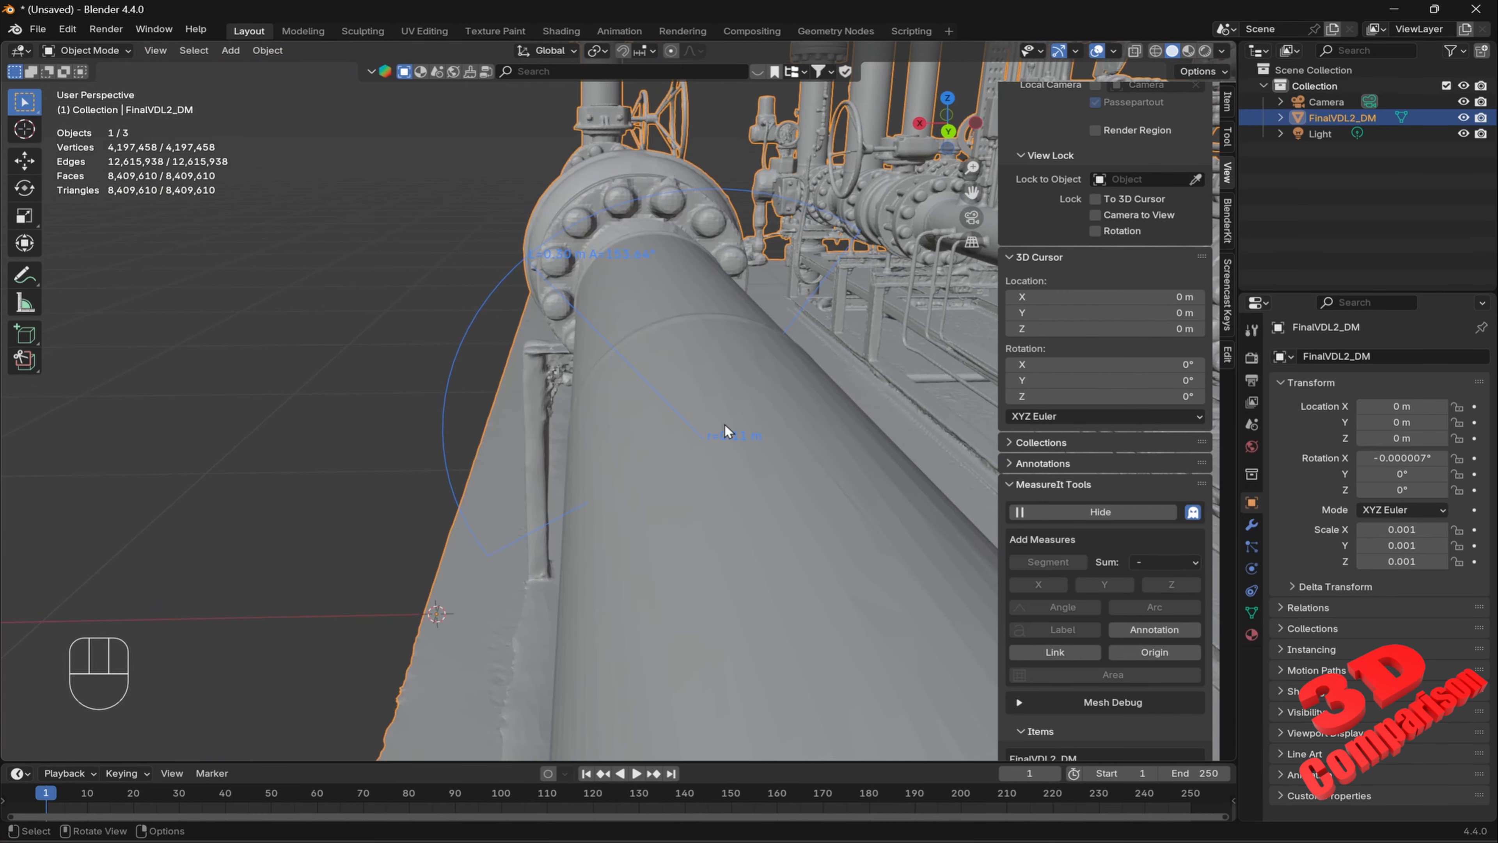
# Set the default text size in the MeasureIt configuration to 30
pyautogui.scroll(-8, 1114, 534)
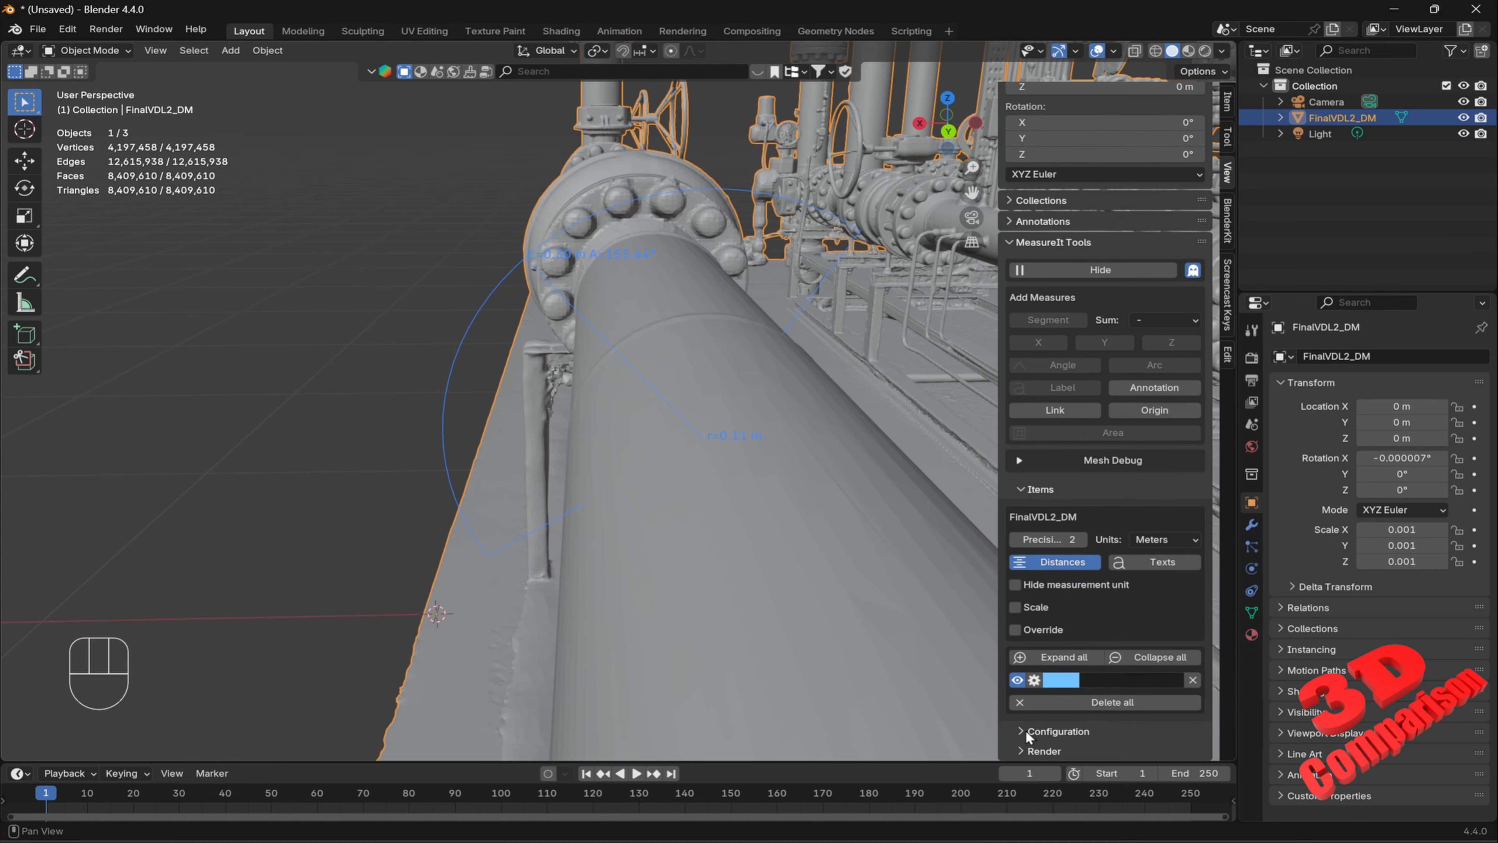
pyautogui.click(1038, 732)
pyautogui.scroll(-4, 1129, 736)
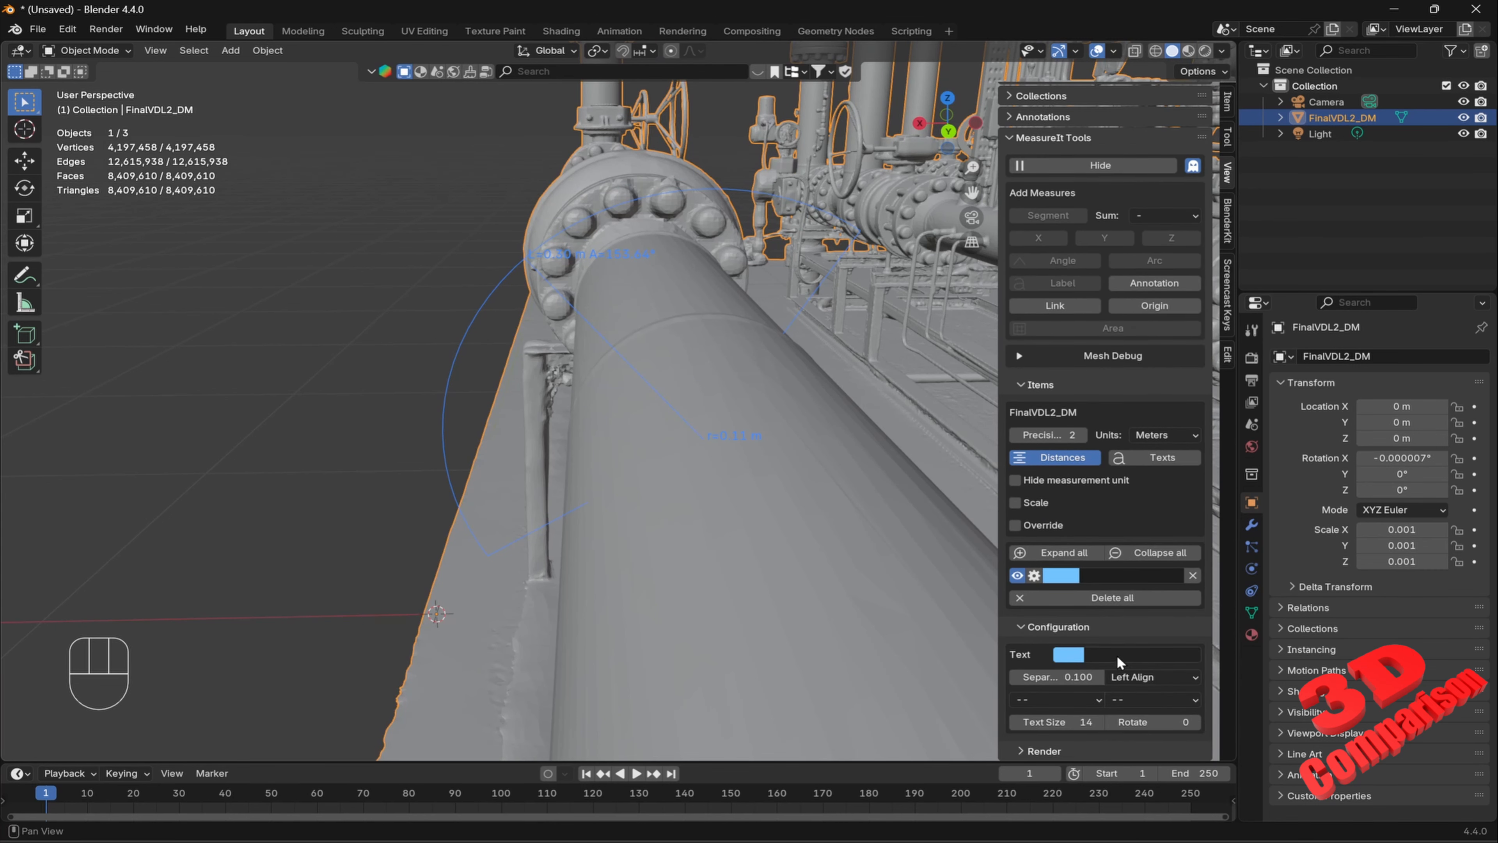
pyautogui.click(1080, 721)
pyautogui.write('30')
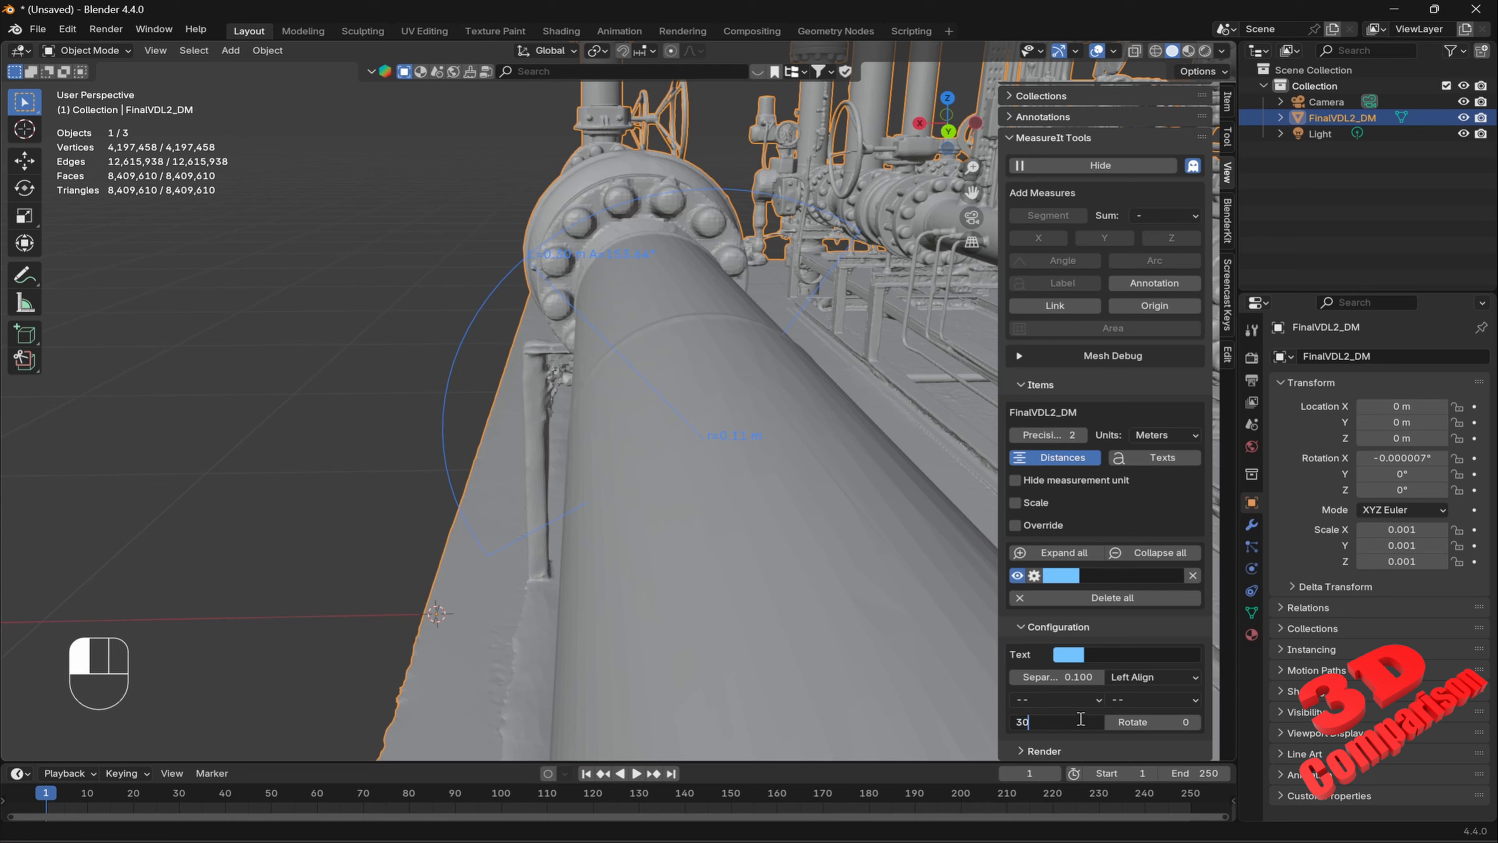
pyautogui.press('Return')
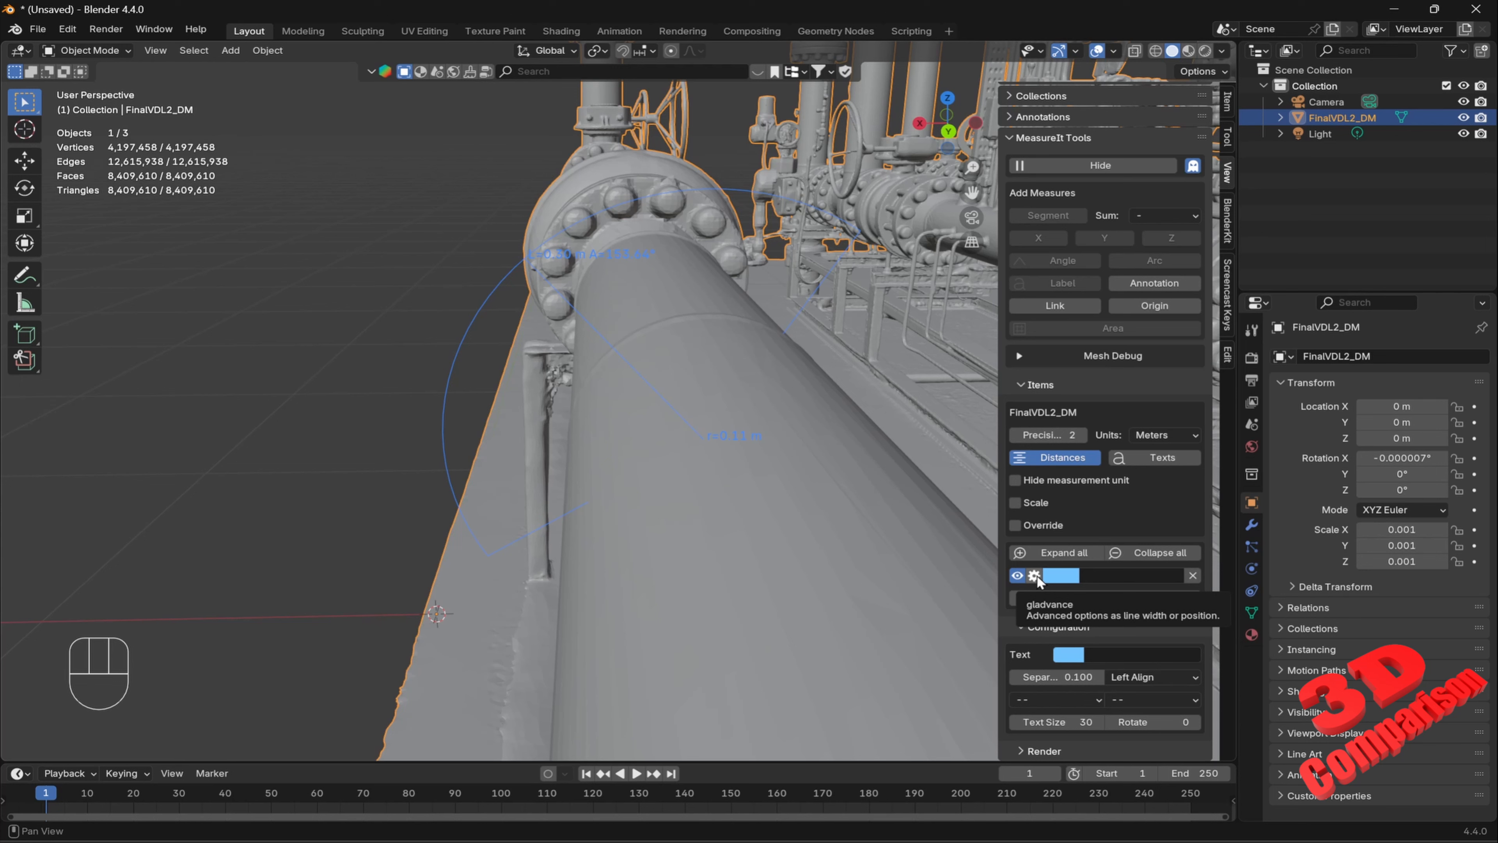
# Change the existing arc measure's colour to bright green and deselect the model
pyautogui.click(1062, 576)
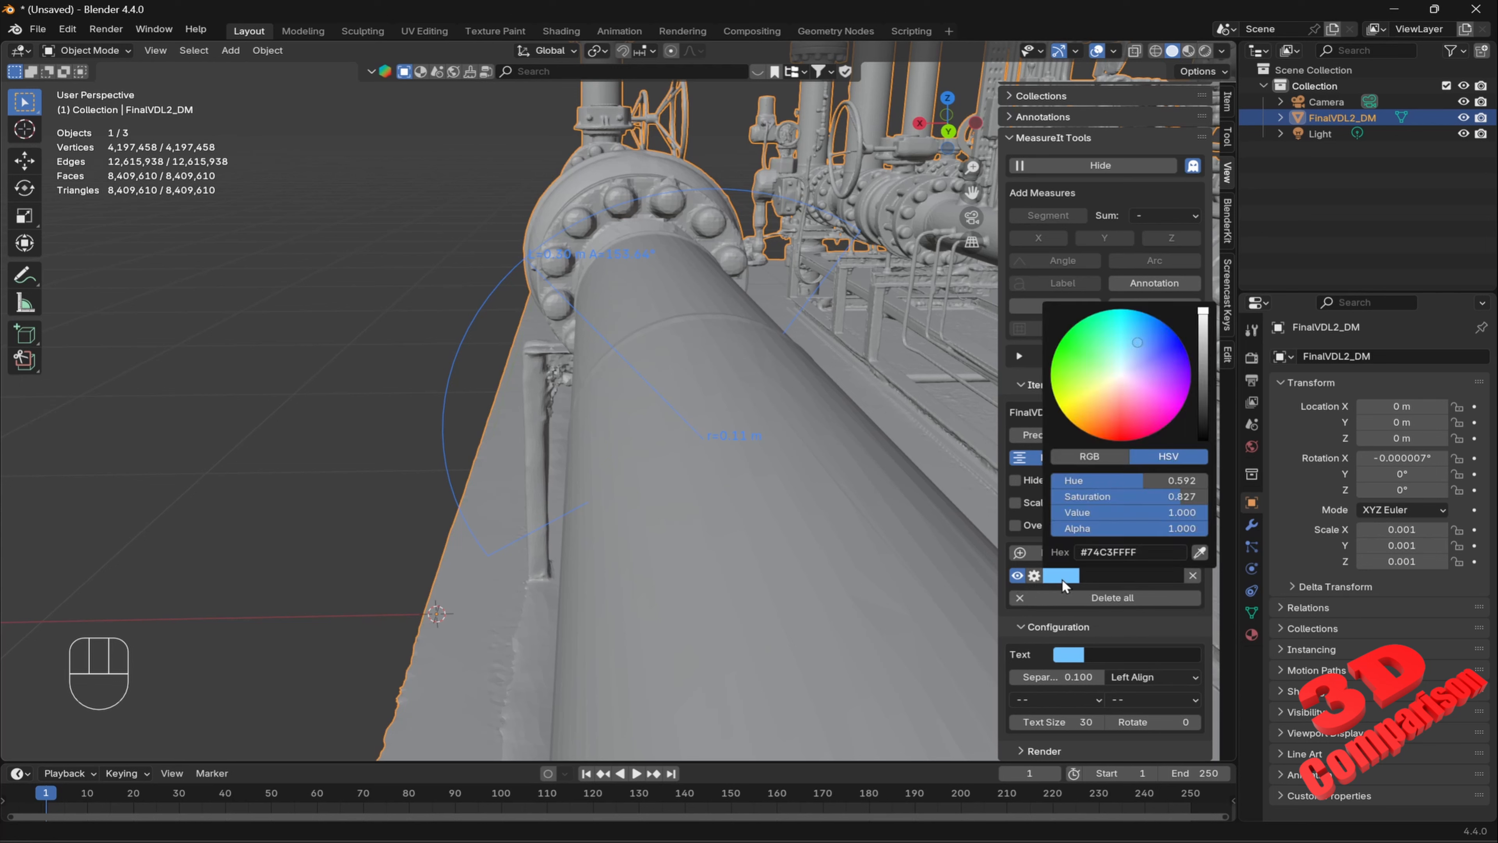
pyautogui.moveTo(1091, 416); pyautogui.dragTo(1092, 408)
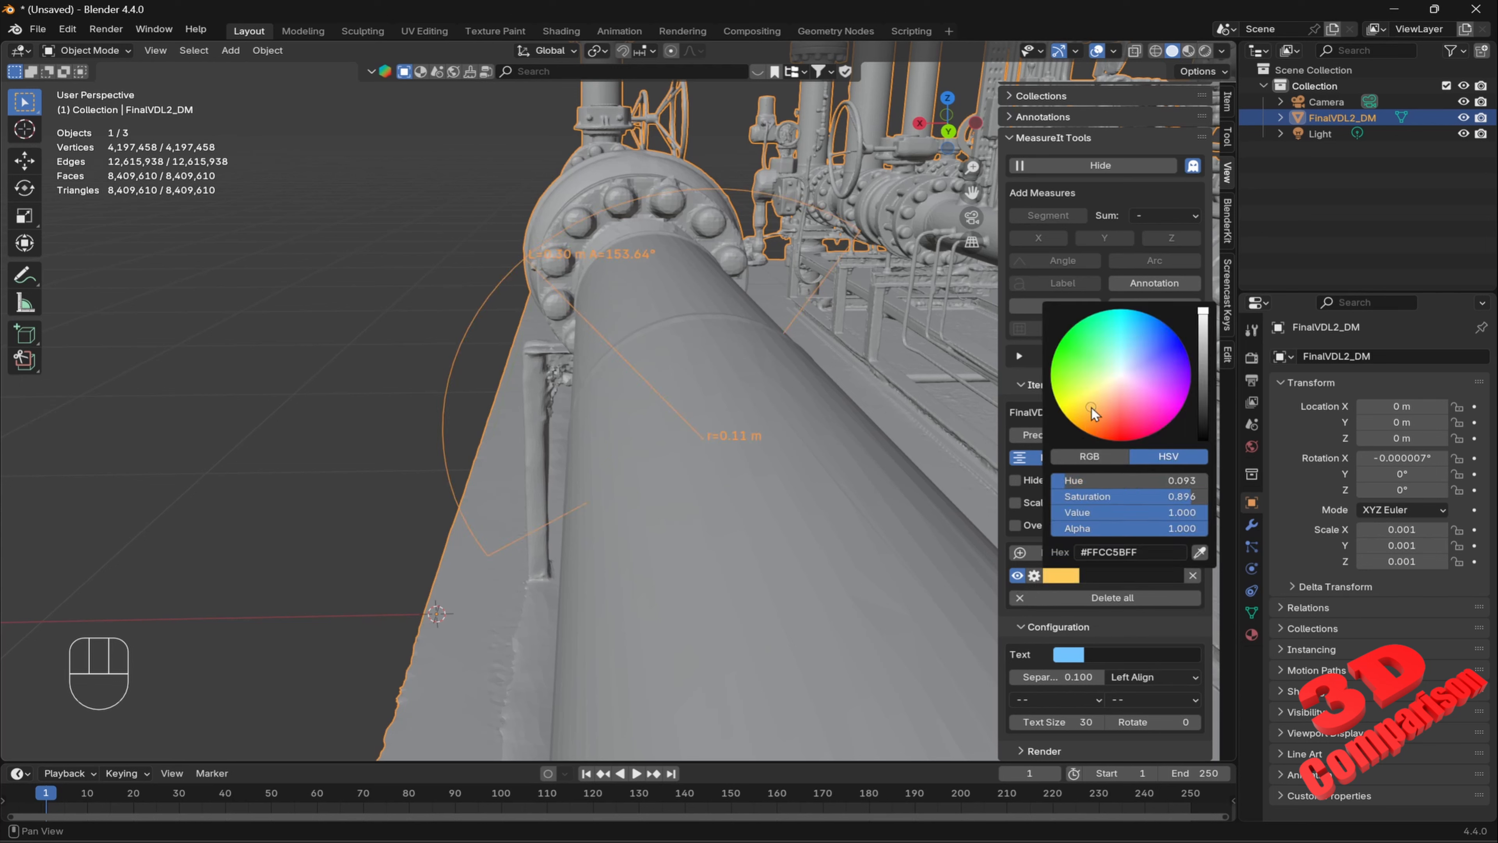
pyautogui.click(1068, 363)
pyautogui.click(342, 338)
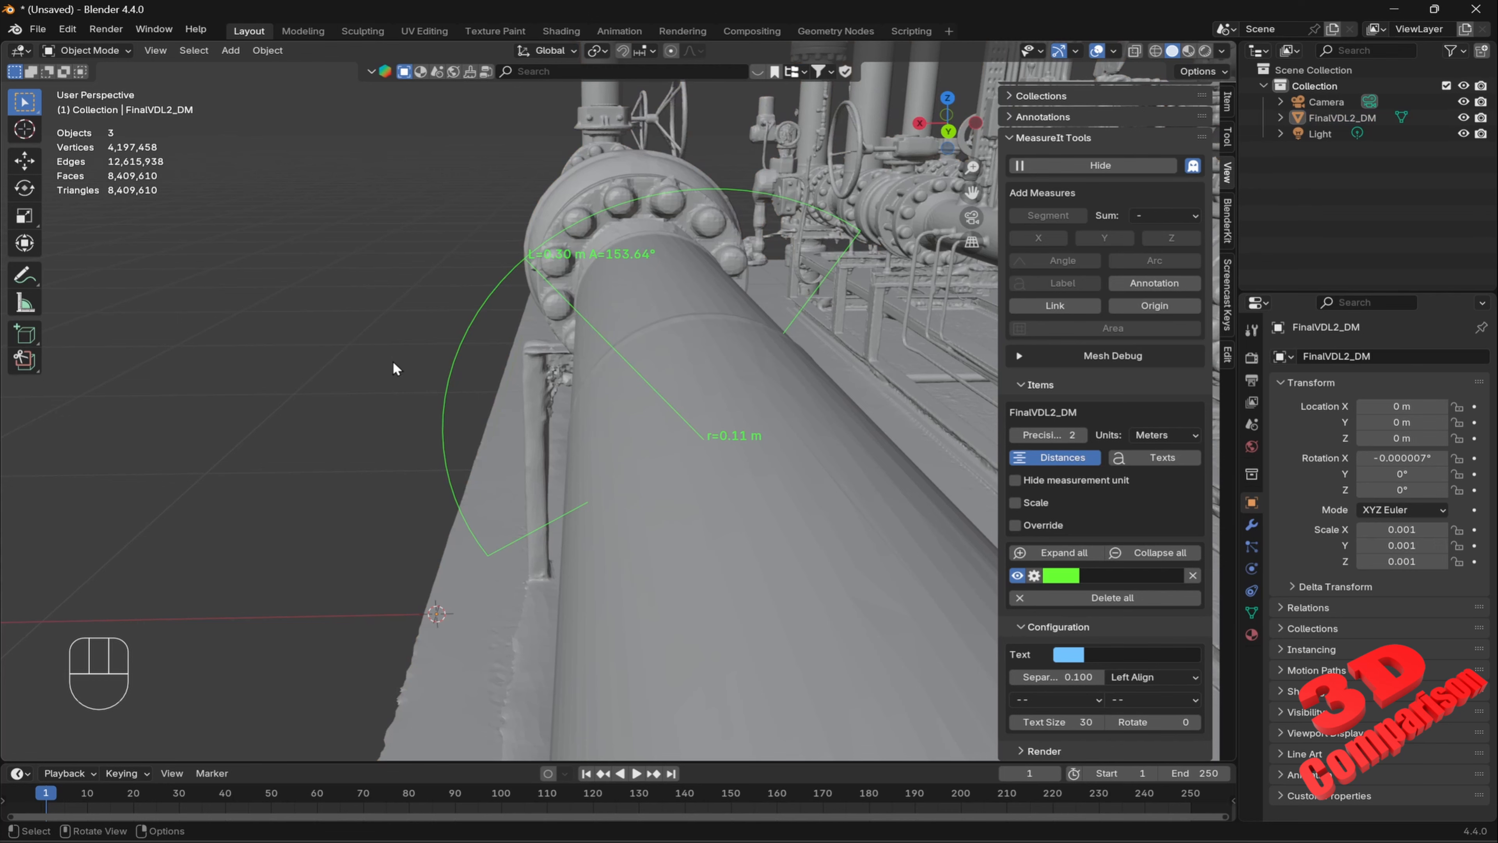
pyautogui.moveTo(394, 368); pyautogui.dragTo(468, 375, button='middle')
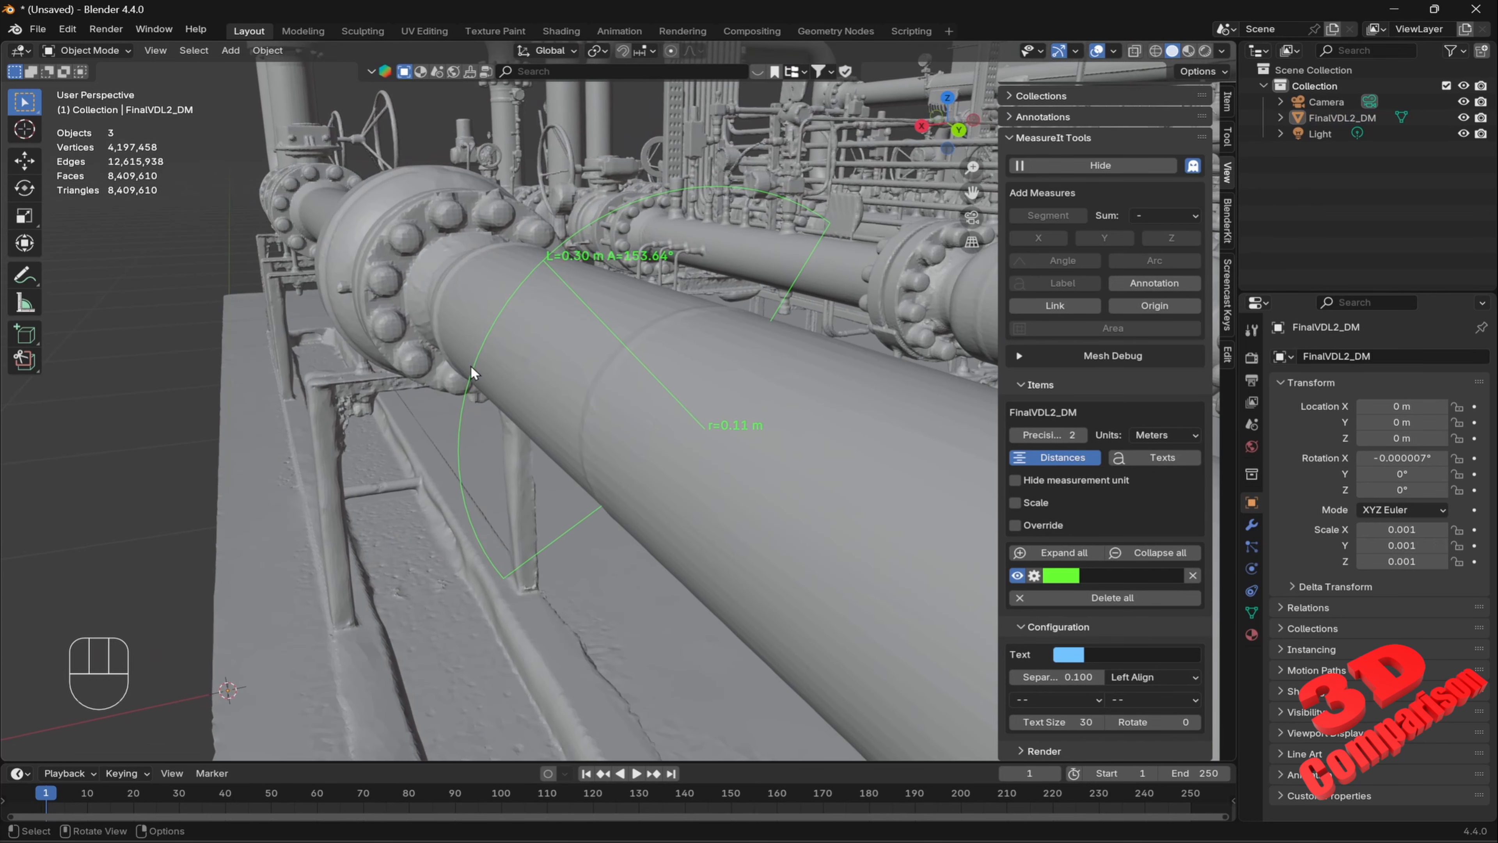
# Open the arc measure's advanced options and set its font size to 30
pyautogui.click(1033, 576)
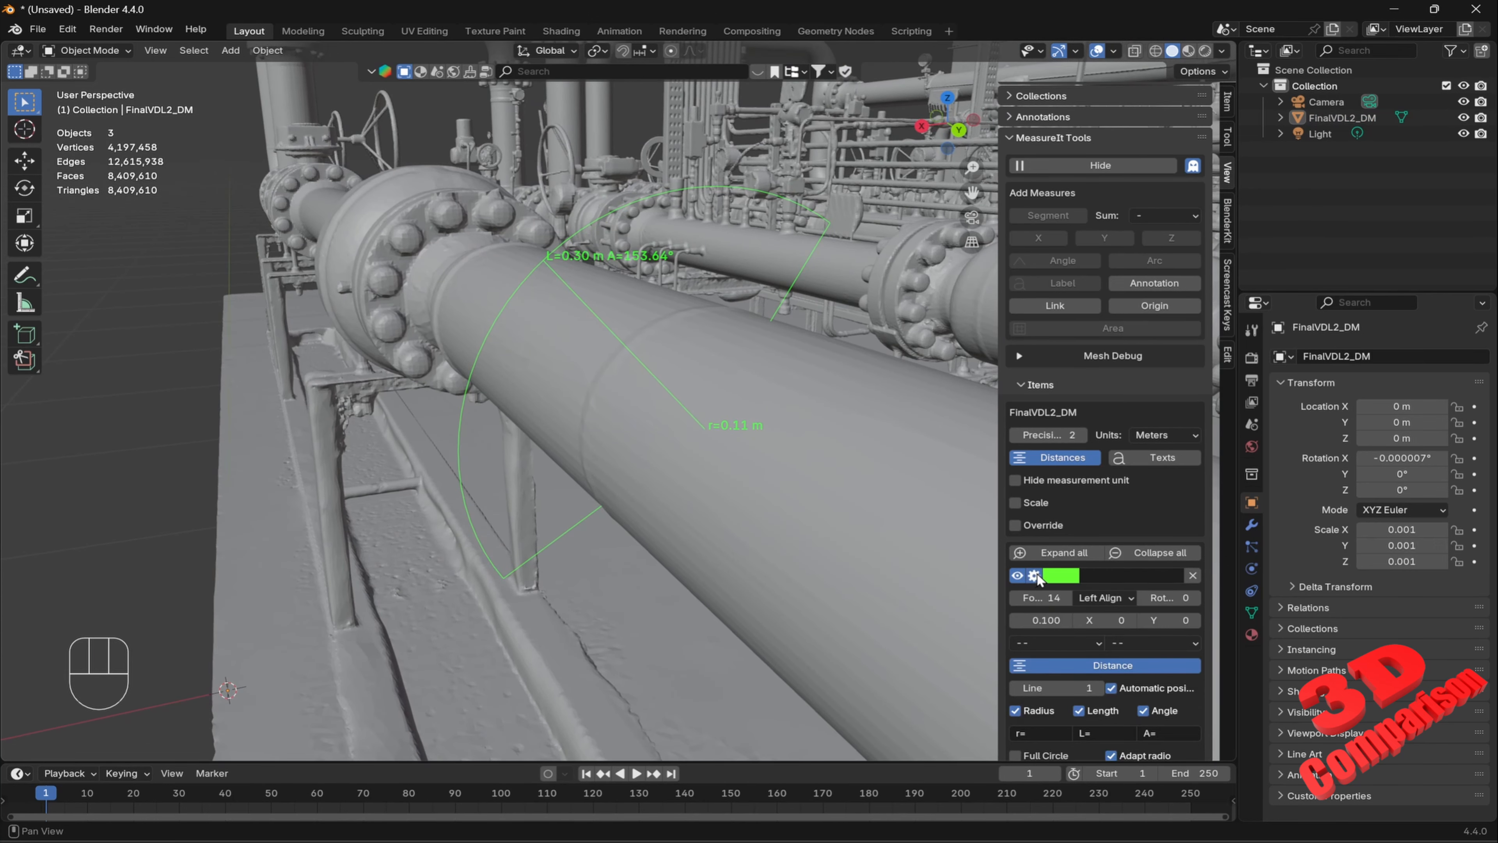
pyautogui.click(1052, 598)
pyautogui.write('20')
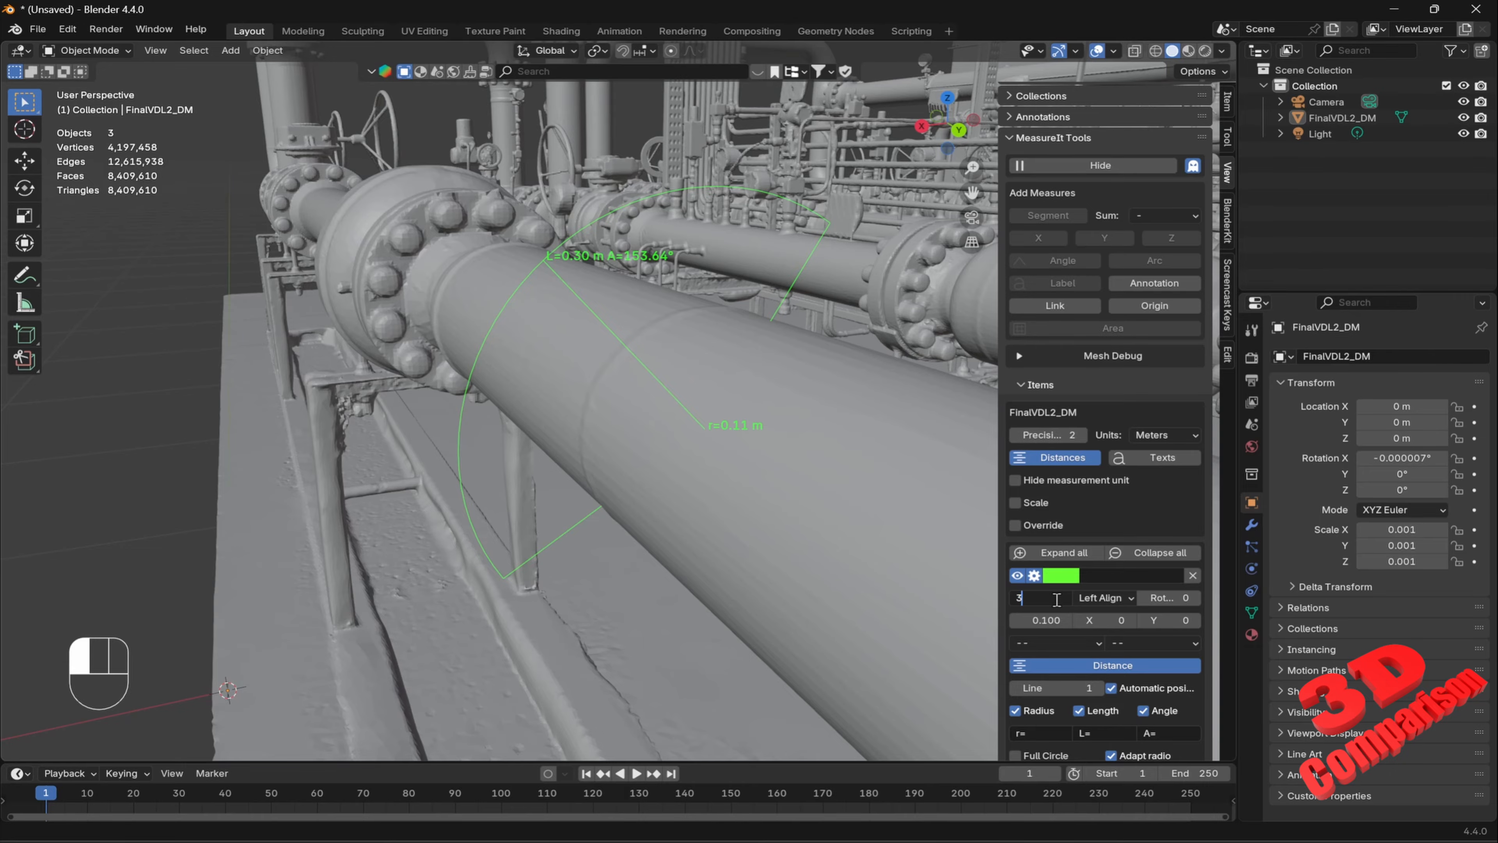
pyautogui.press('Return')
pyautogui.moveTo(581, 422); pyautogui.dragTo(648, 466, button='middle')
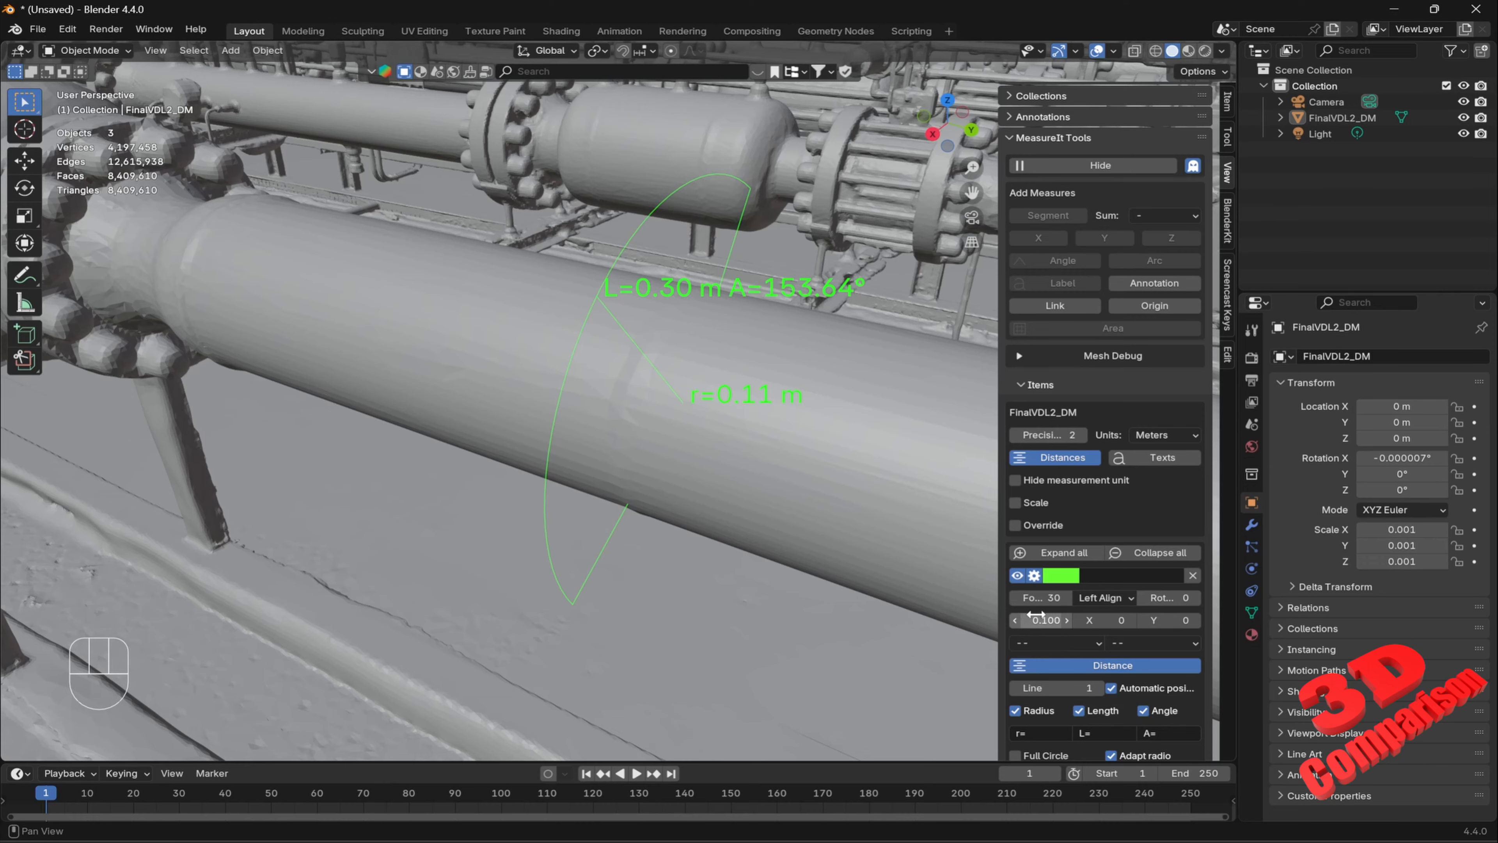
# Review the arc measure's options, reselect the FinalVDL2_DM model and put it back into Edit Mode for further measures
pyautogui.scroll(-2, 776, 450)
pyautogui.scroll(-4, 1166, 645)
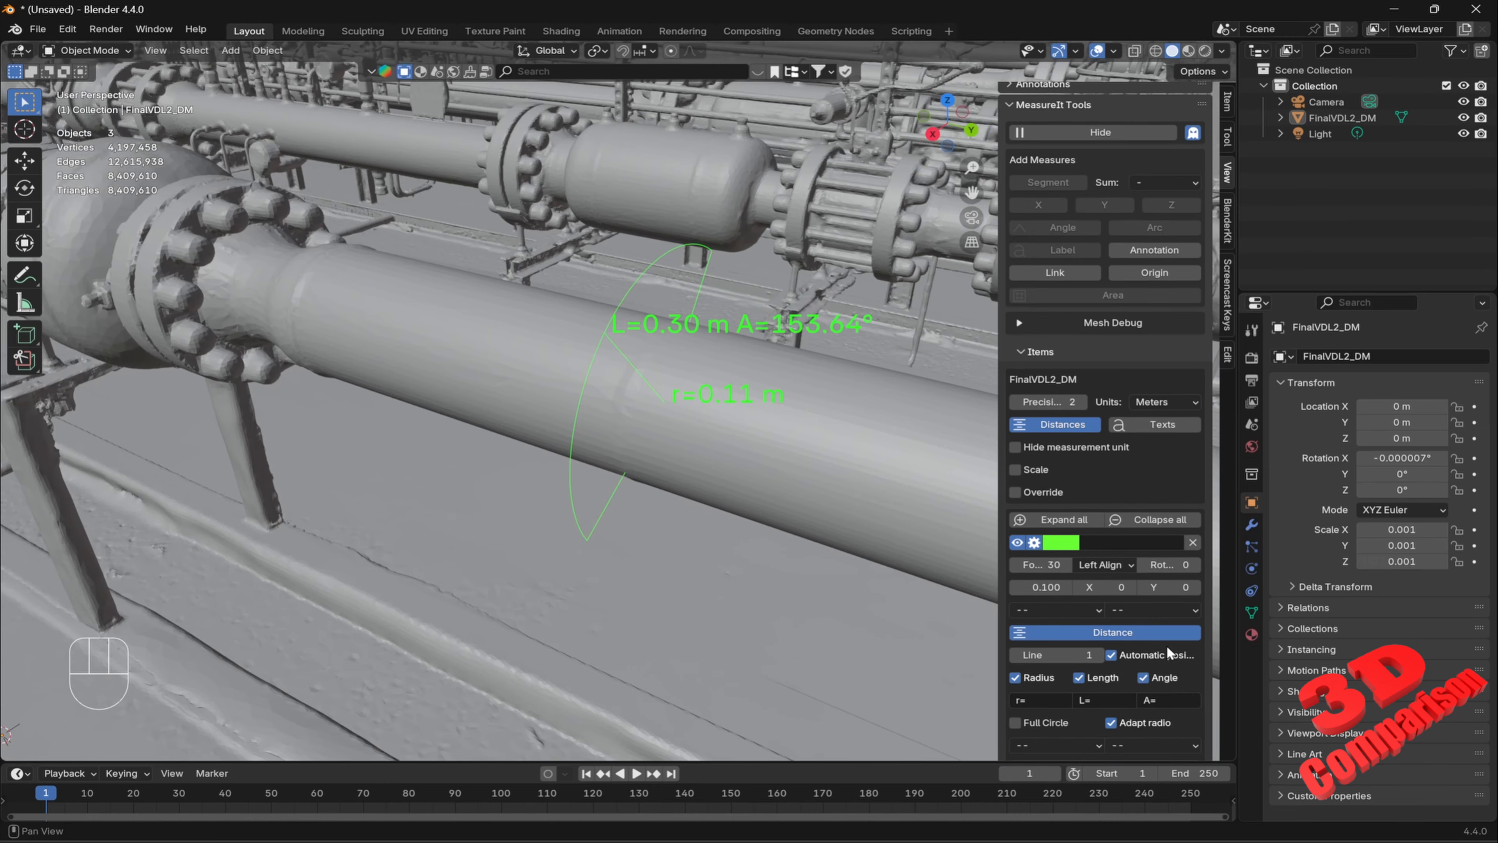
pyautogui.moveTo(817, 409); pyautogui.dragTo(748, 409, button='middle')
pyautogui.click(641, 431)
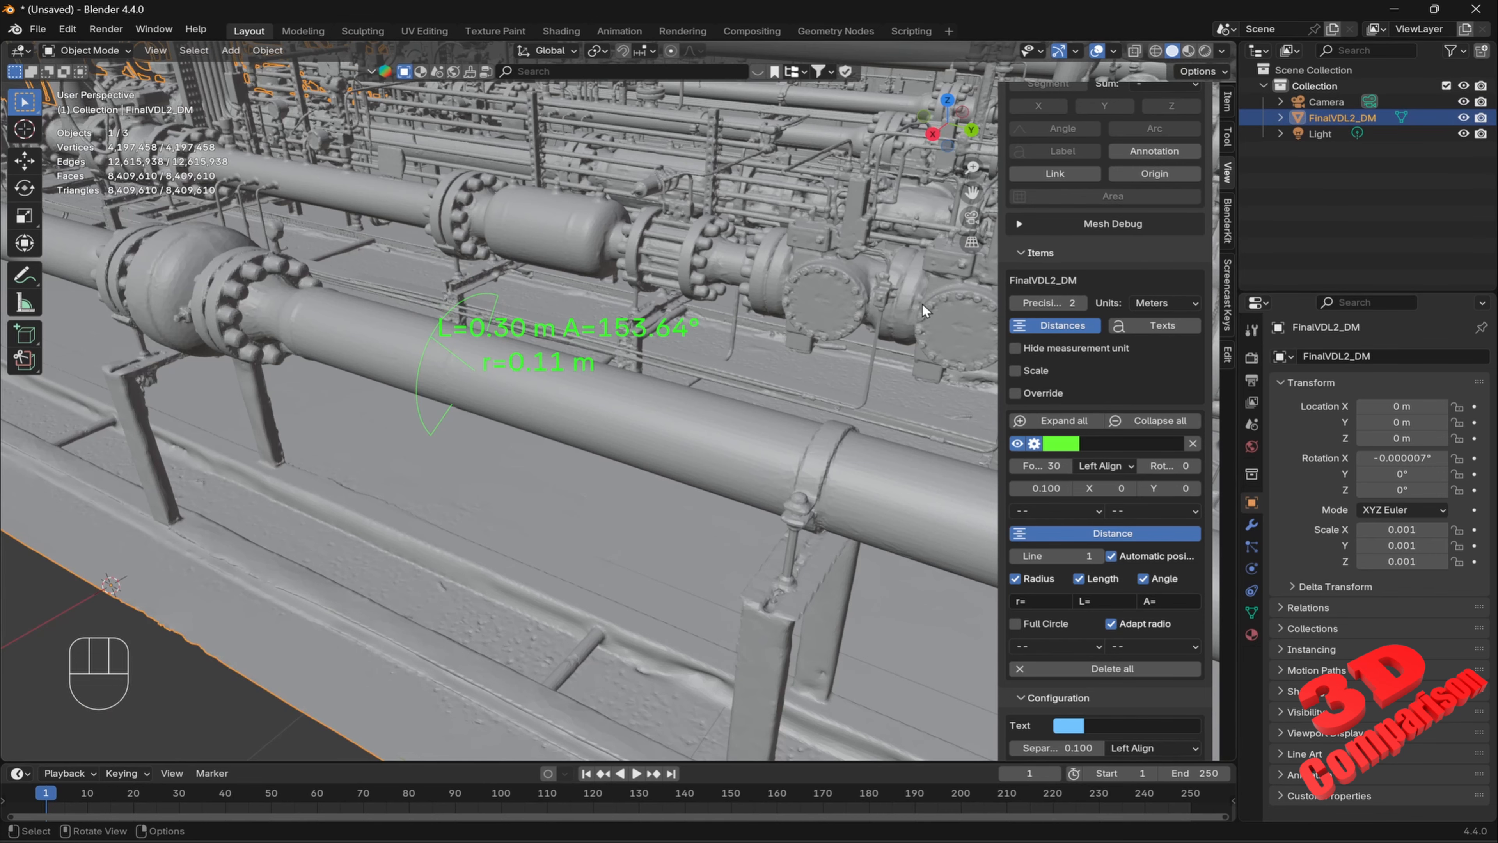
pyautogui.press('Tab')
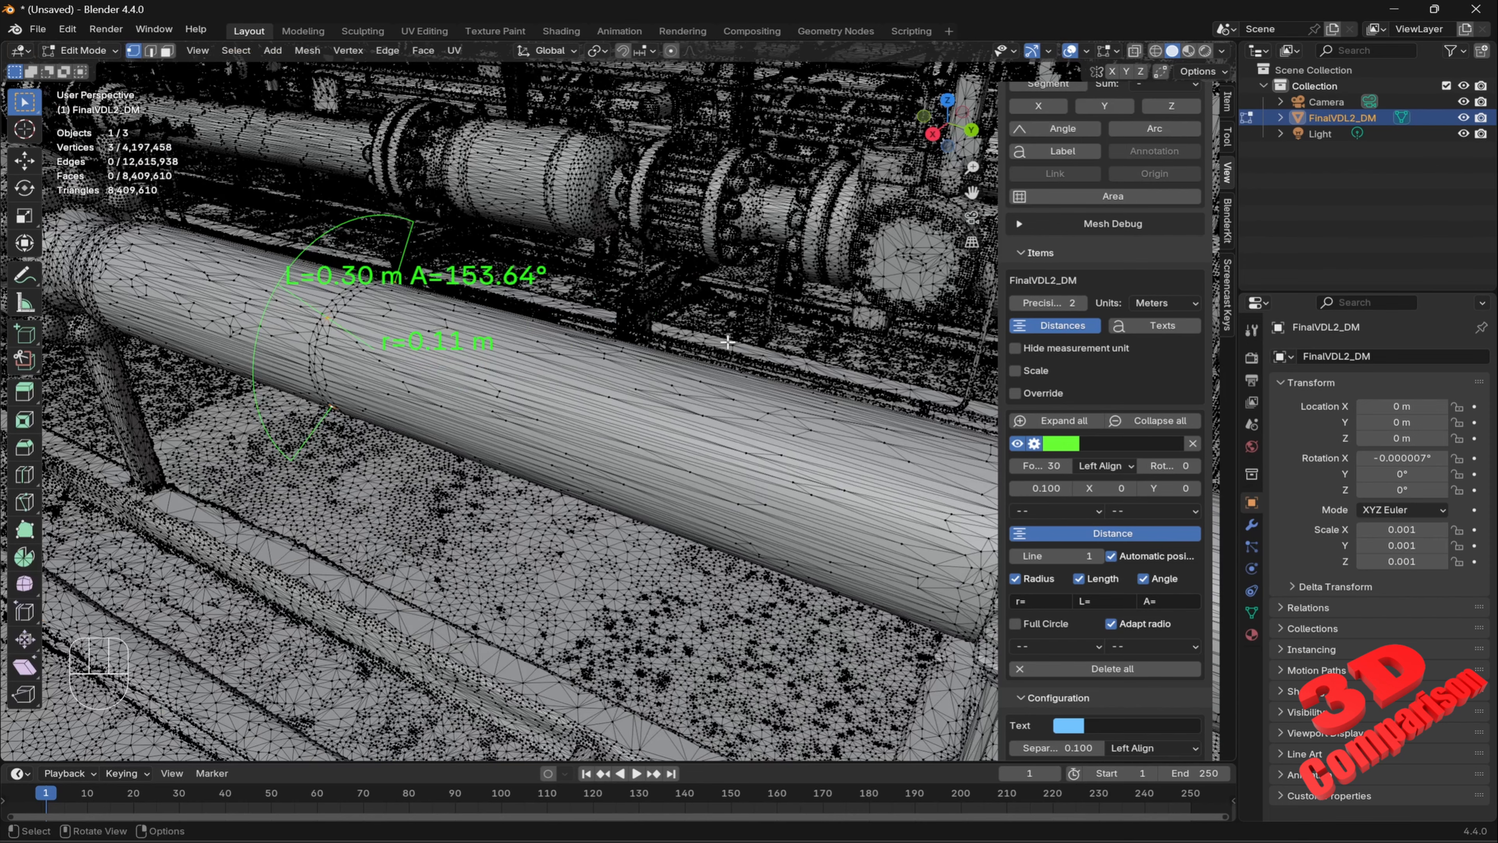
pyautogui.scroll(6, 1142, 236)
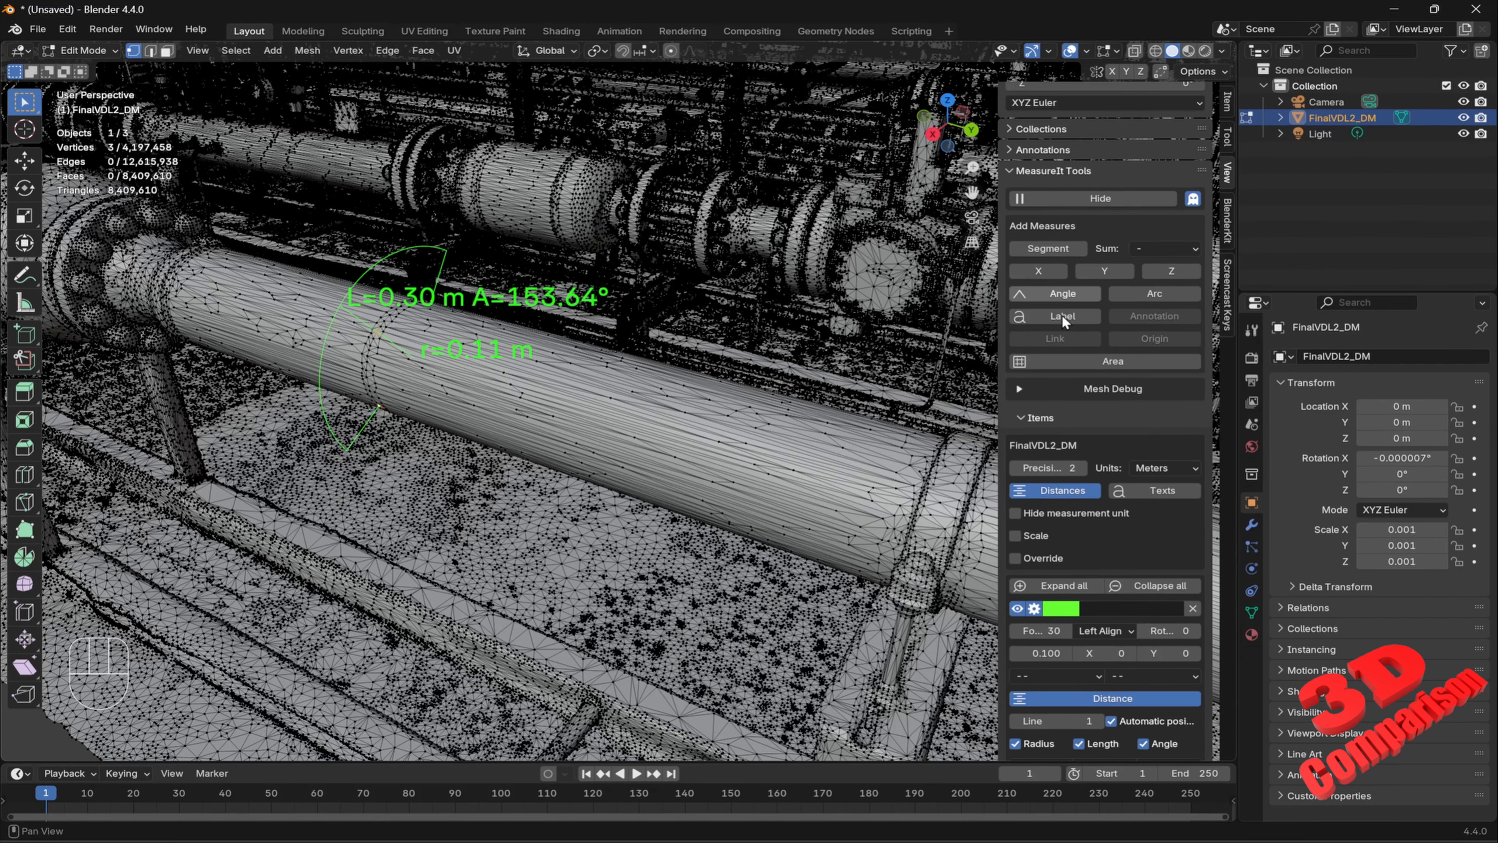
pyautogui.scroll(4, 1150, 389)
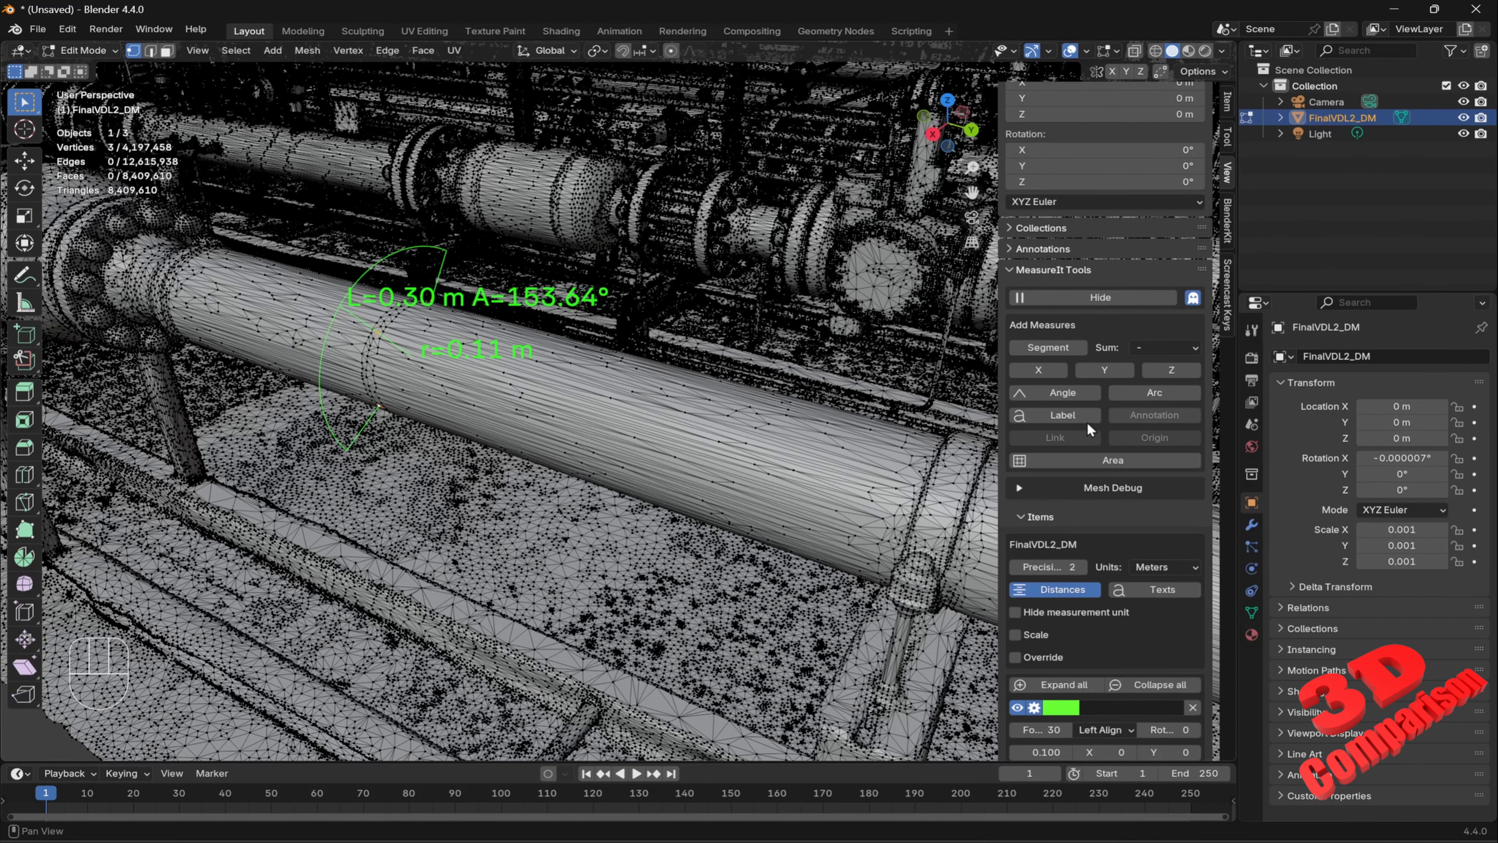
# Add a segment measure between the upper and lower vertices of the clamp bolt's shaft above the pipe support
pyautogui.keyDown('shift'); pyautogui.moveTo(776, 451); pyautogui.dragTo(604, 308, button='middle'); pyautogui.keyUp('shift')
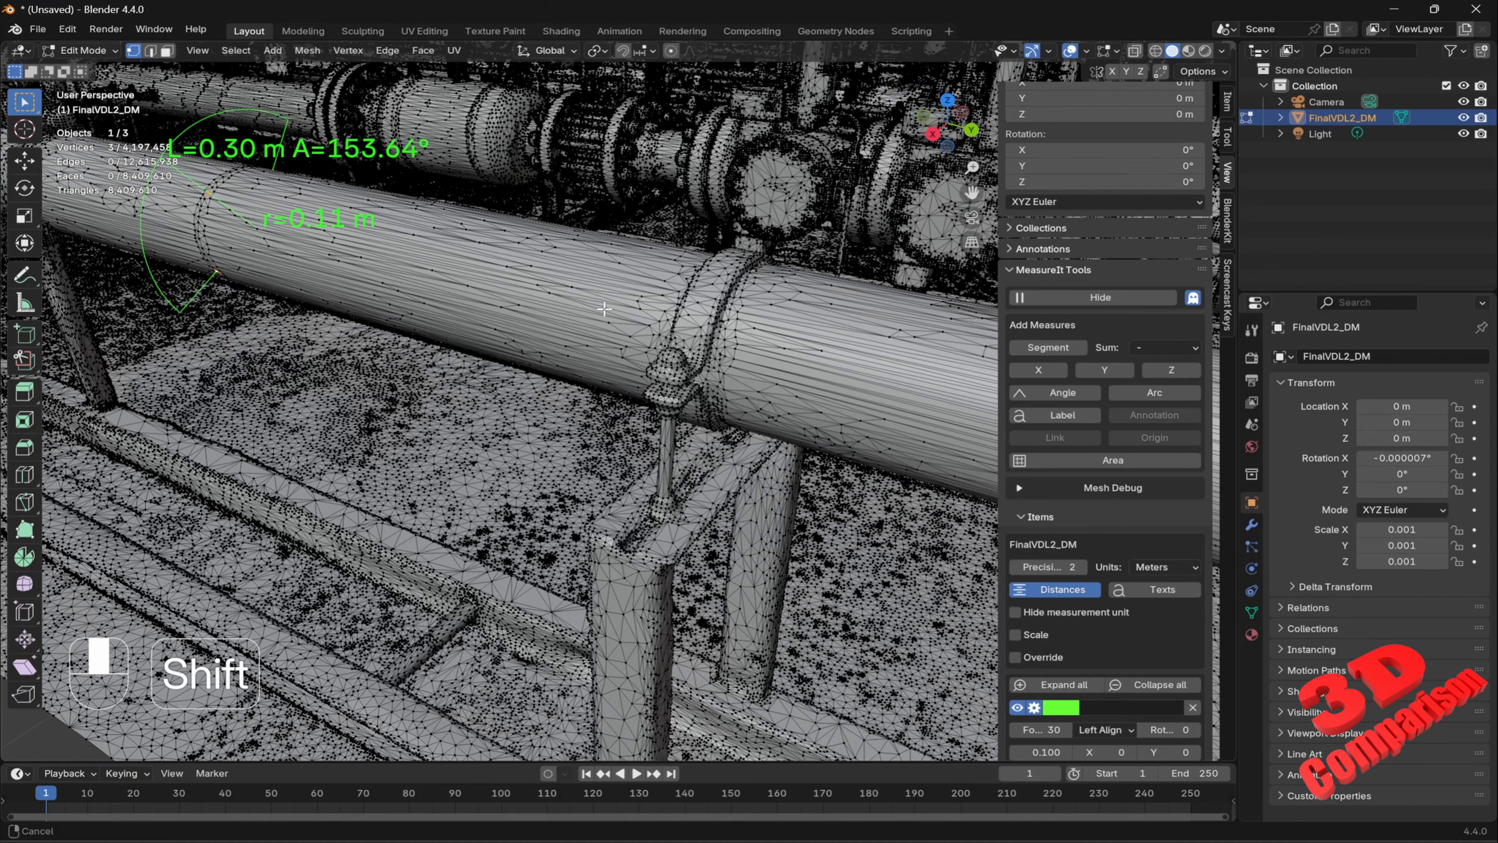
pyautogui.scroll(6, 604, 308)
pyautogui.keyDown('shift'); pyautogui.moveTo(755, 522); pyautogui.dragTo(662, 429, button='middle'); pyautogui.keyUp('shift')
pyautogui.scroll(3, 662, 430)
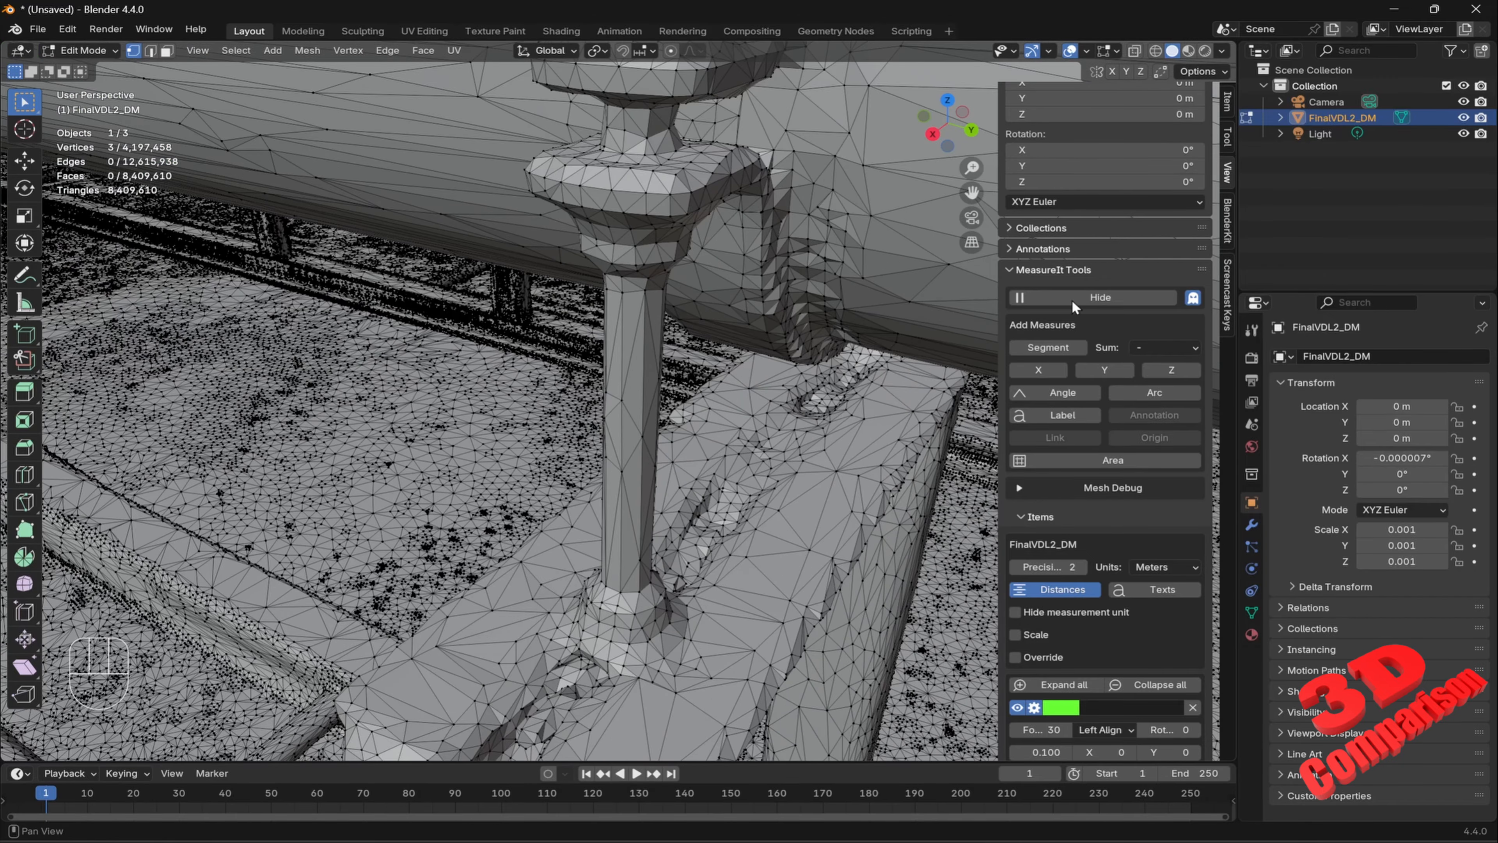
pyautogui.click(1074, 346)
pyautogui.click(622, 291)
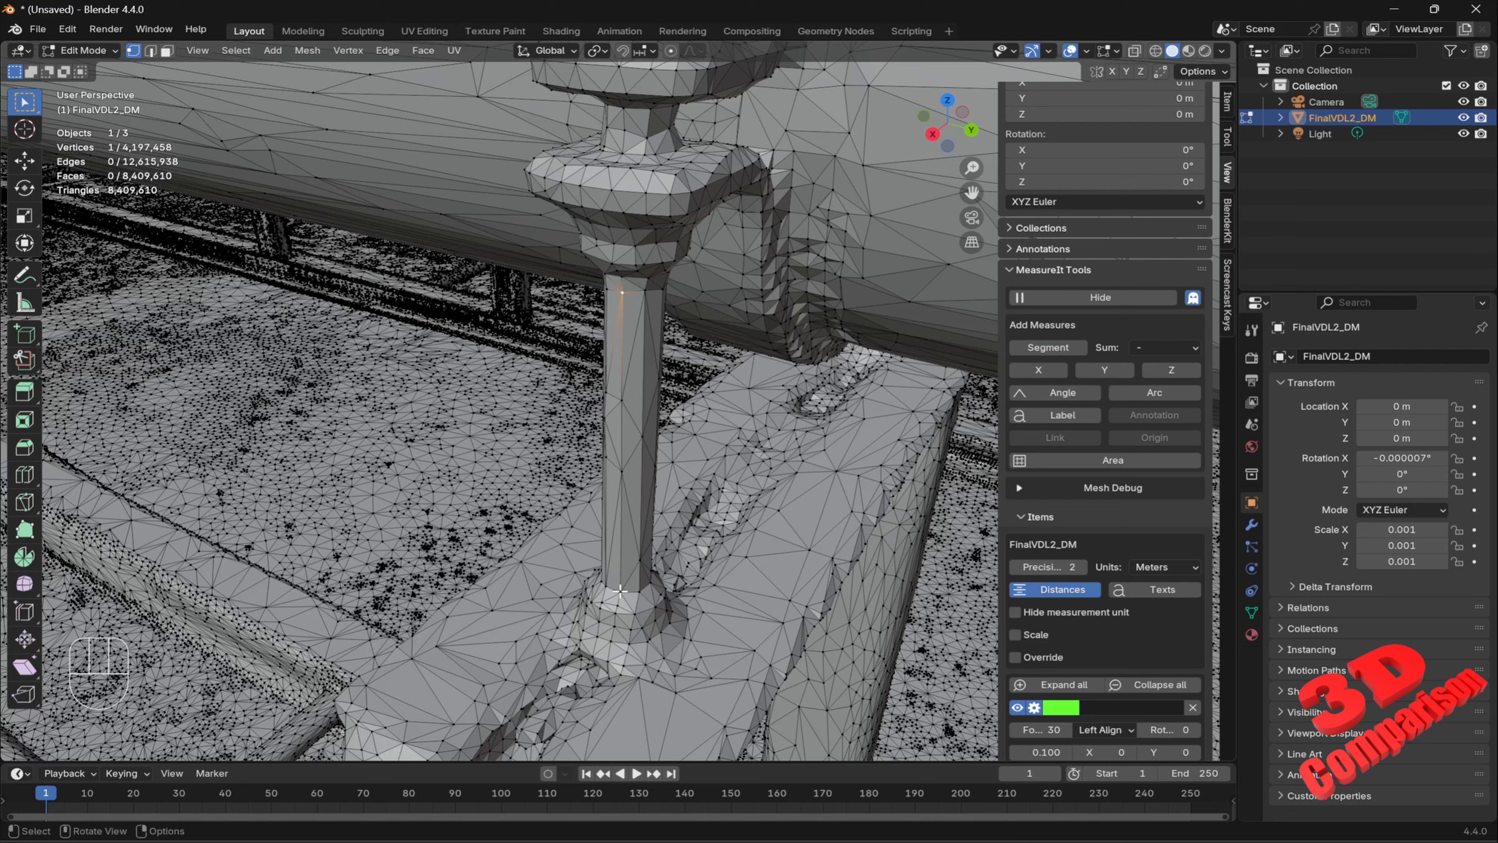
pyautogui.keyDown('shift'); pyautogui.click(620, 590); pyautogui.keyUp('shift')
pyautogui.click(1048, 349)
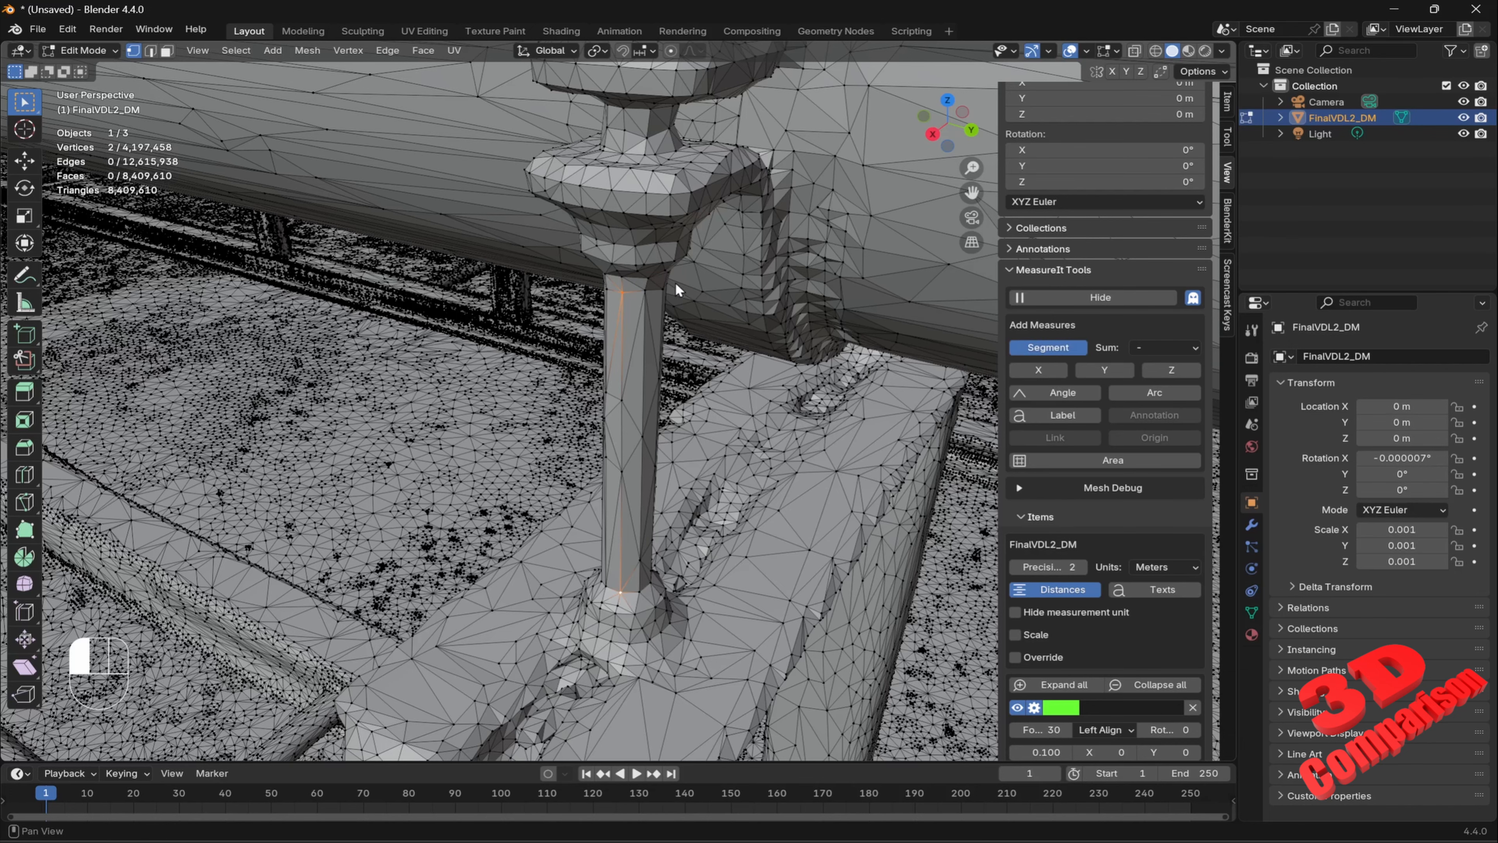
pyautogui.moveTo(722, 341); pyautogui.dragTo(785, 377, button='middle')
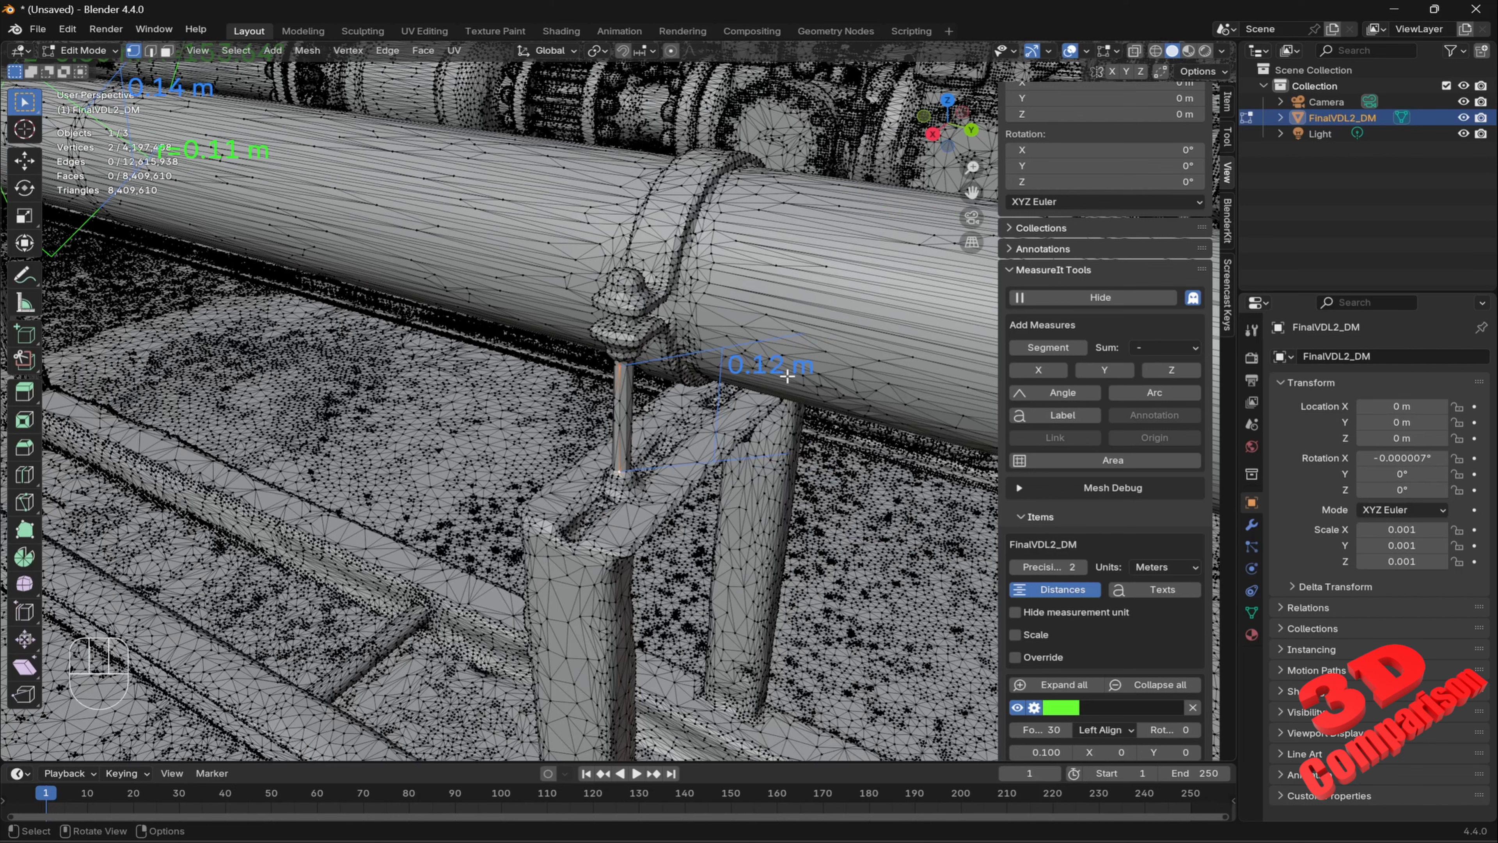
pyautogui.moveTo(762, 387); pyautogui.dragTo(360, 206, button='middle')
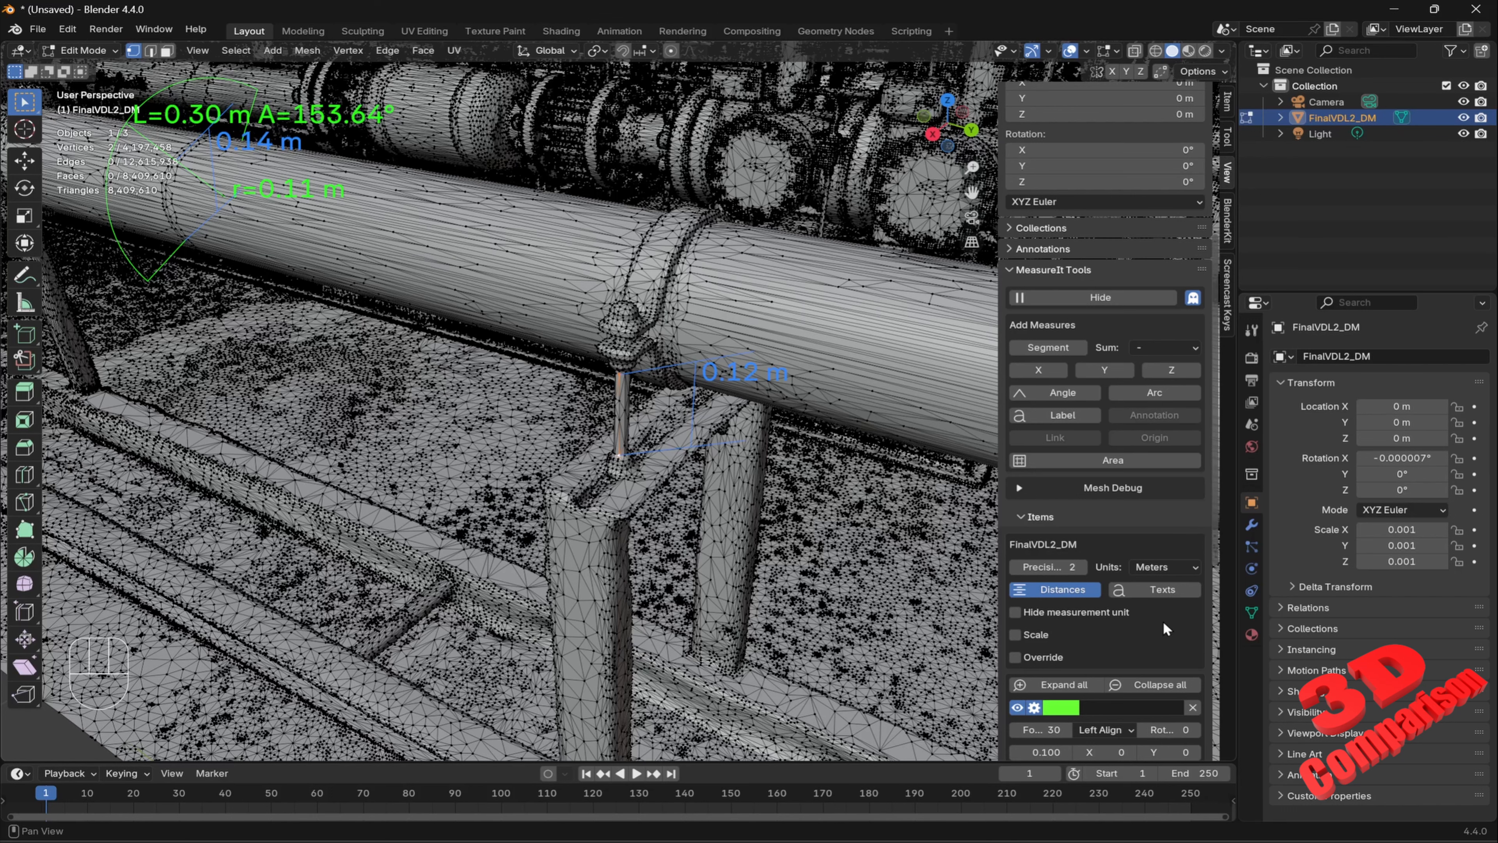
# Set the default text colour in the MeasureIt configuration to pinkish red, hex FF3274FF
pyautogui.scroll(-2, 1163, 621)
pyautogui.scroll(-1, 1138, 585)
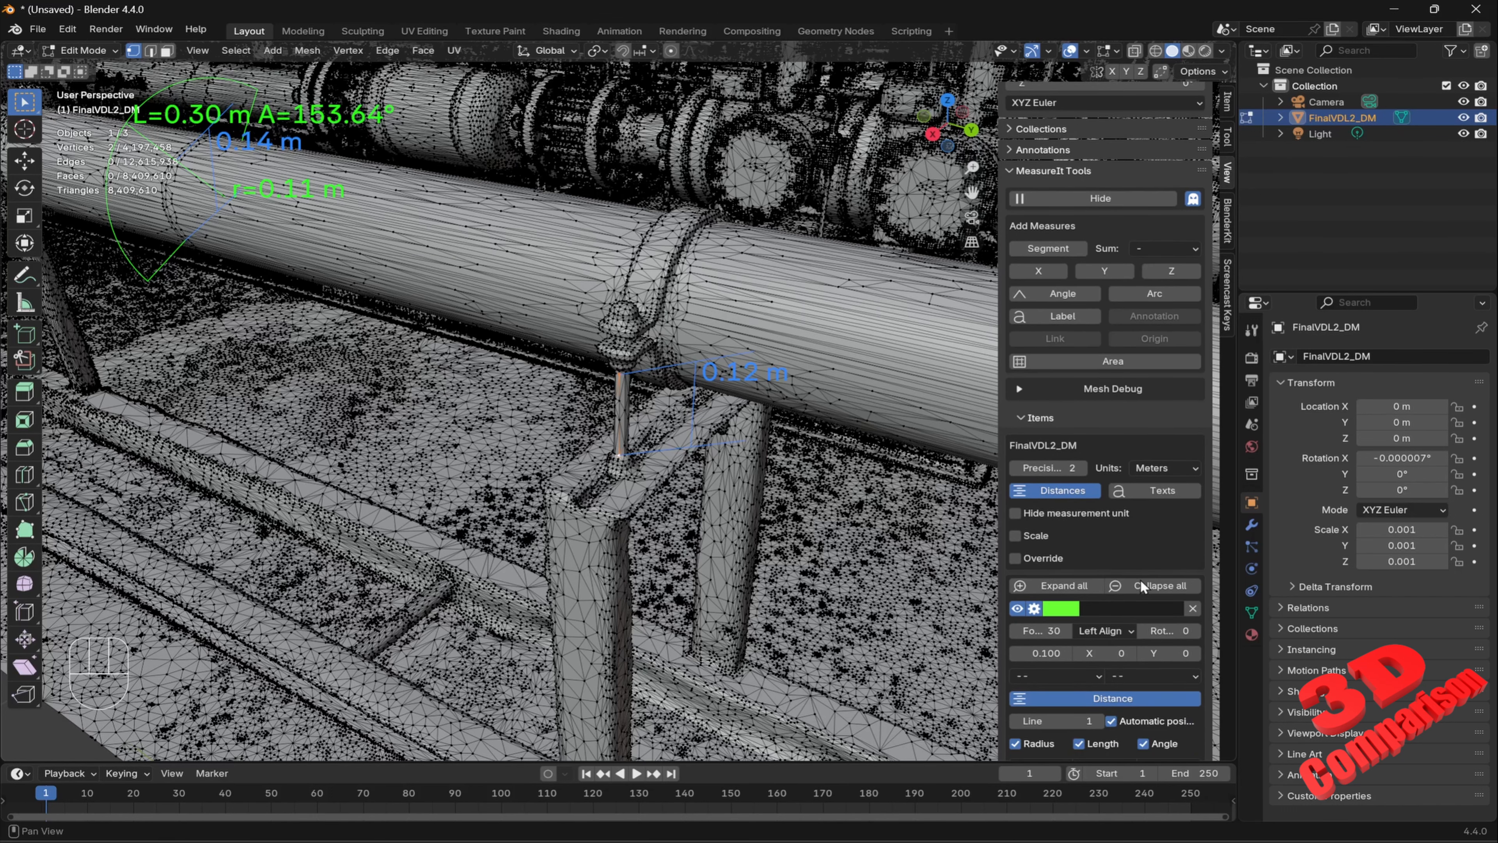
pyautogui.scroll(-8, 1140, 578)
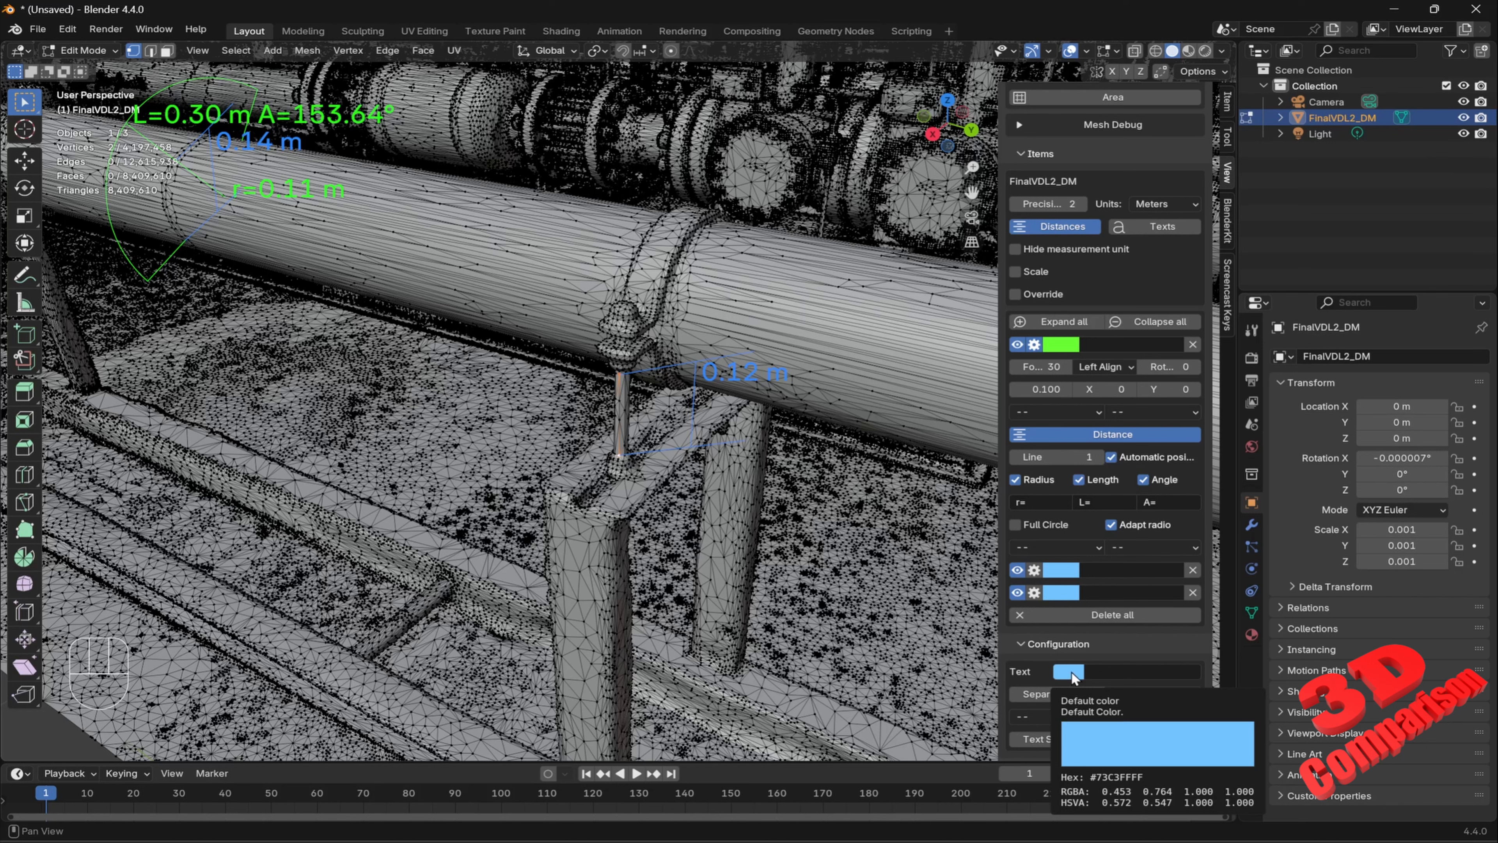
pyautogui.click(1072, 672)
pyautogui.click(1139, 513)
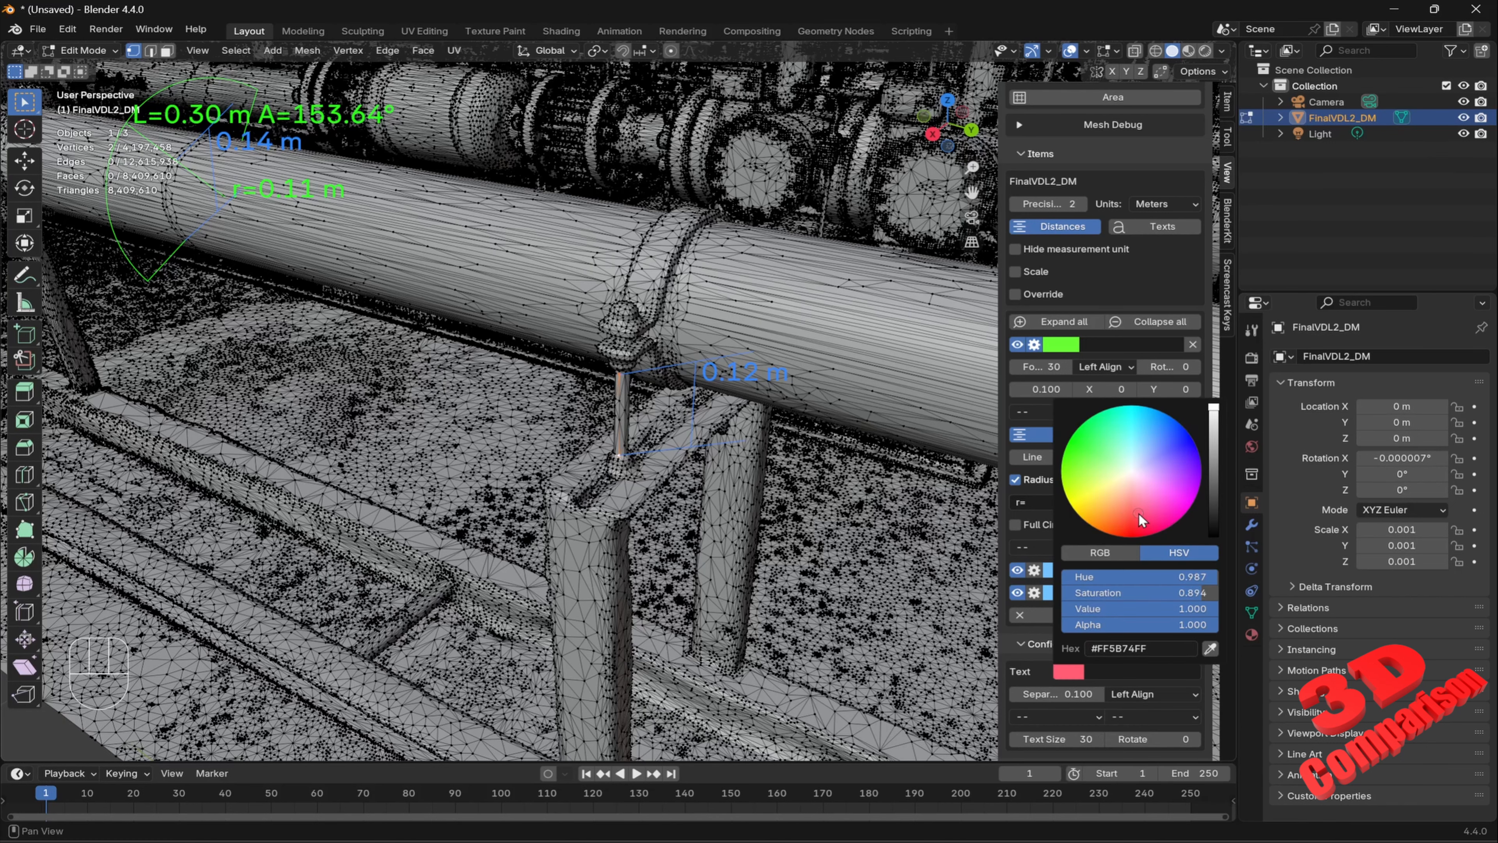
pyautogui.click(1136, 522)
pyautogui.click(1151, 522)
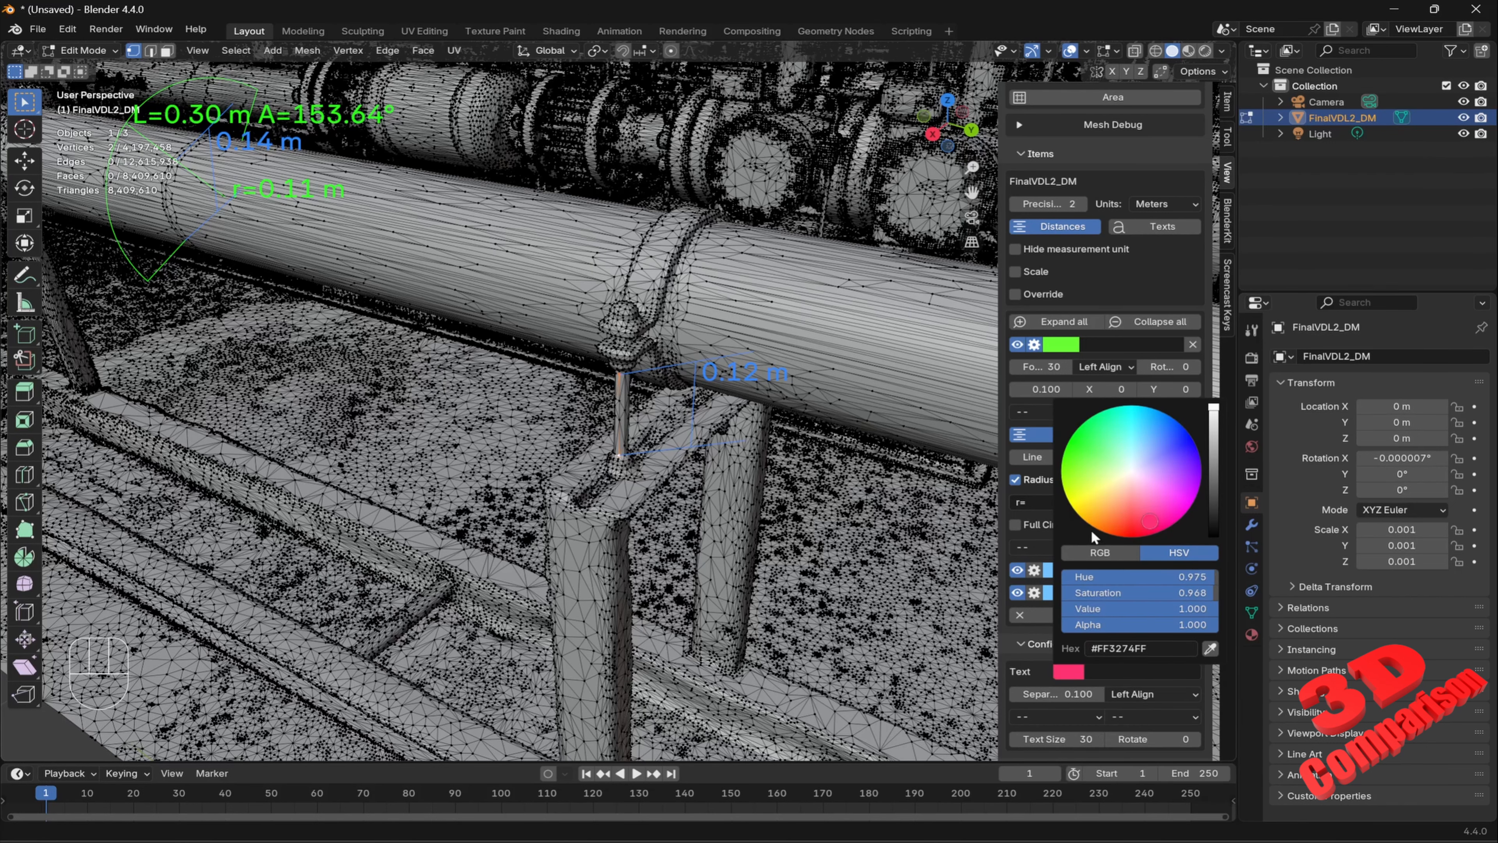
pyautogui.scroll(-2, 829, 368)
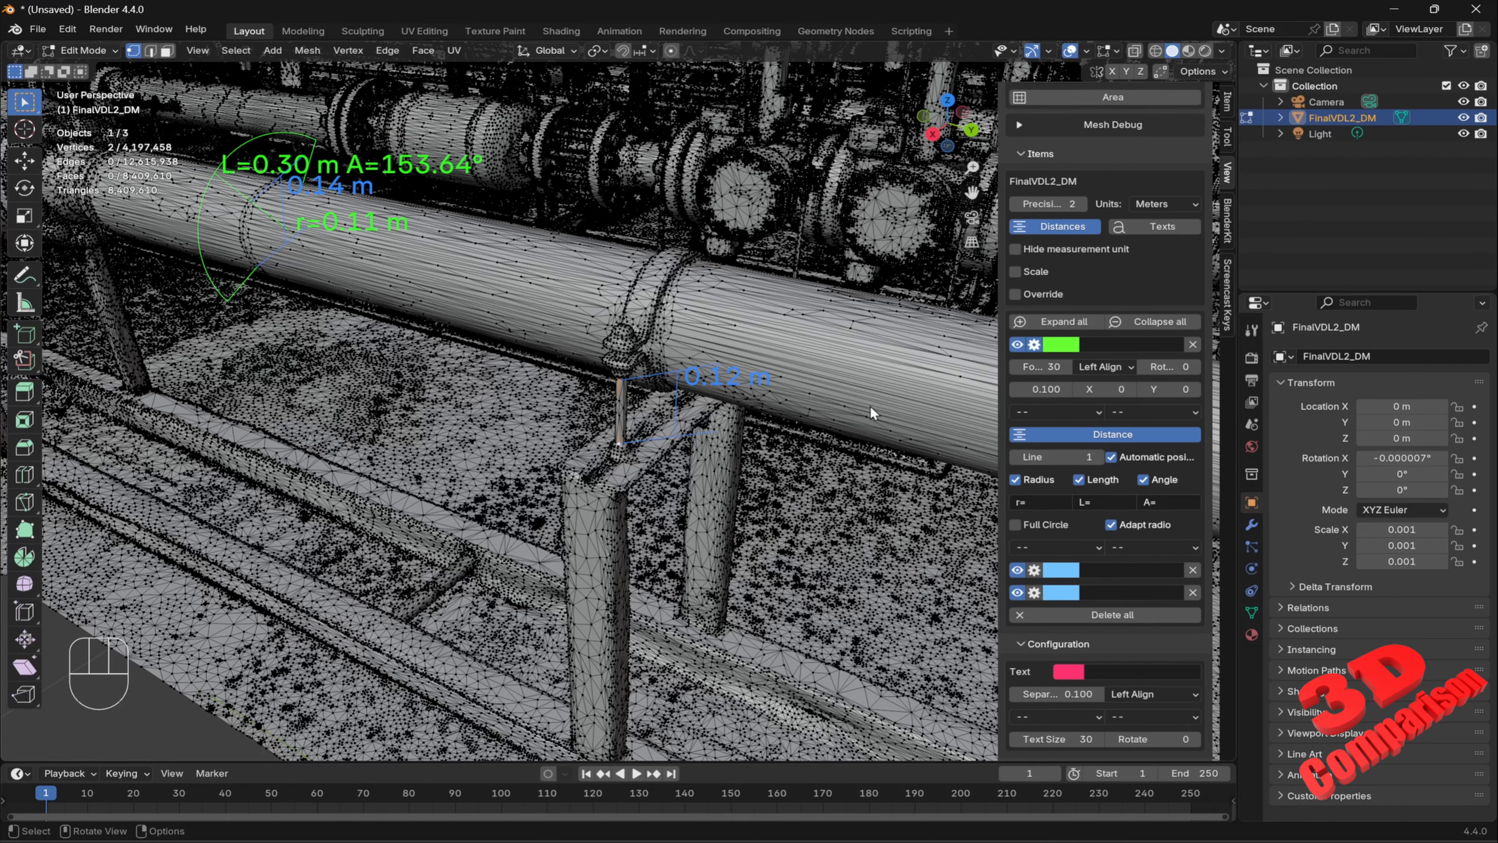
# Return the model to Object Mode and look over the arc and segment measures along the pipe
pyautogui.press('Tab')
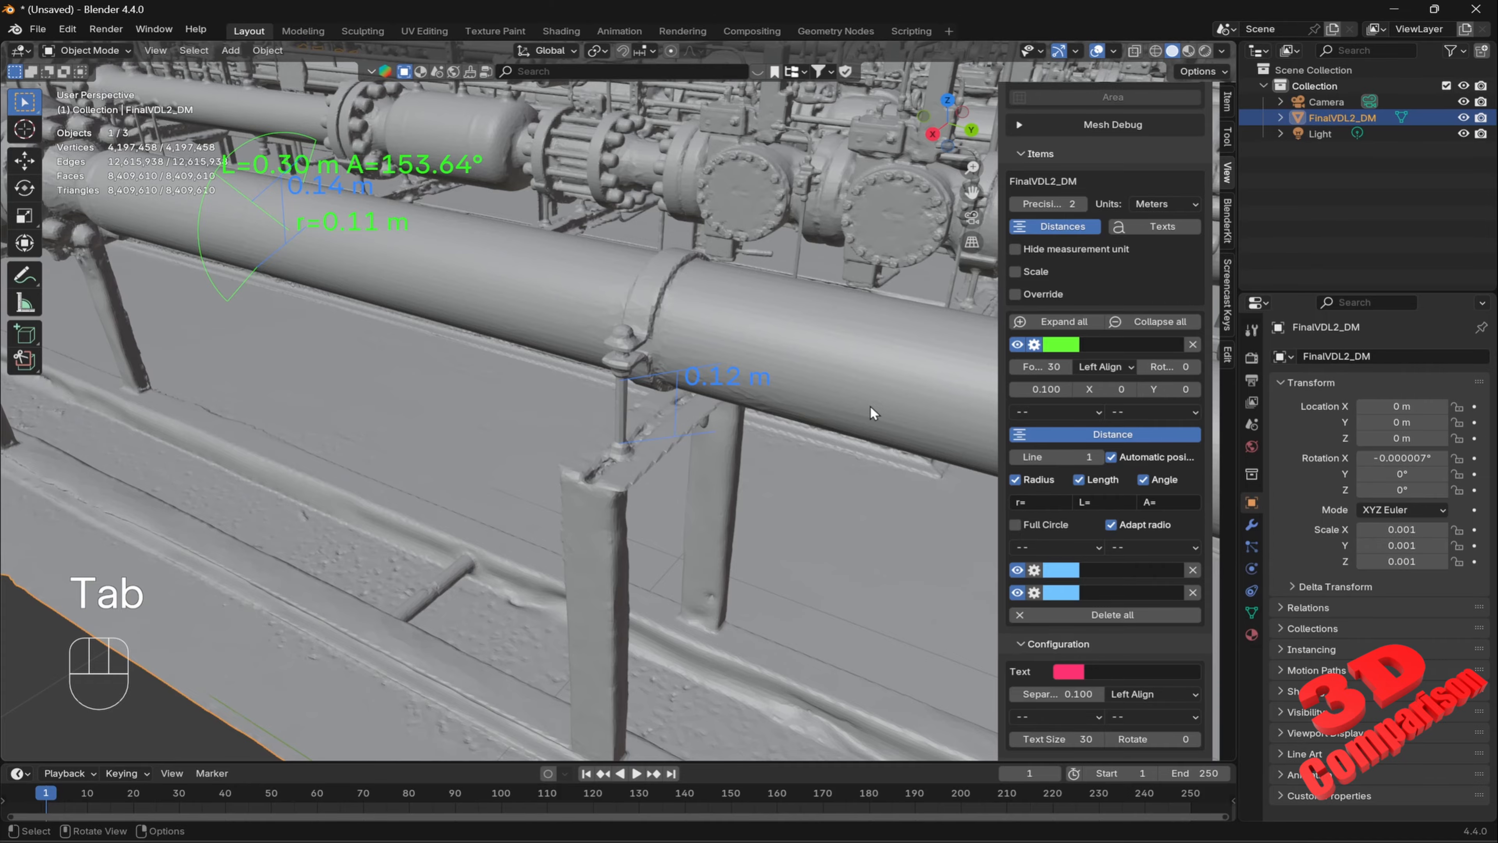
pyautogui.moveTo(841, 496); pyautogui.dragTo(821, 461, button='middle')
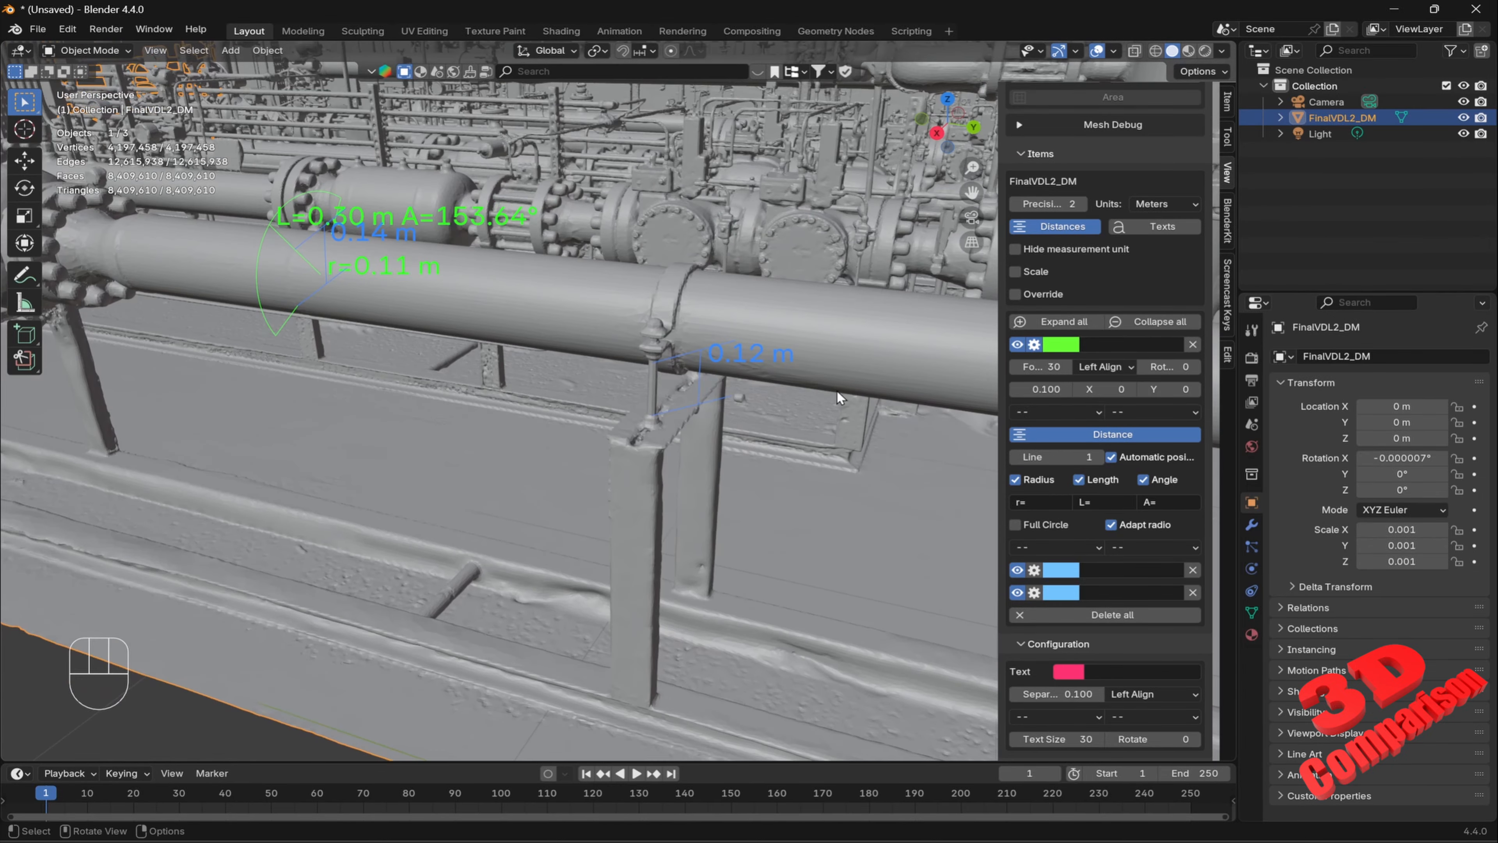
pyautogui.keyDown('shift'); pyautogui.moveTo(625, 357); pyautogui.dragTo(744, 397, button='middle'); pyautogui.keyUp('shift')
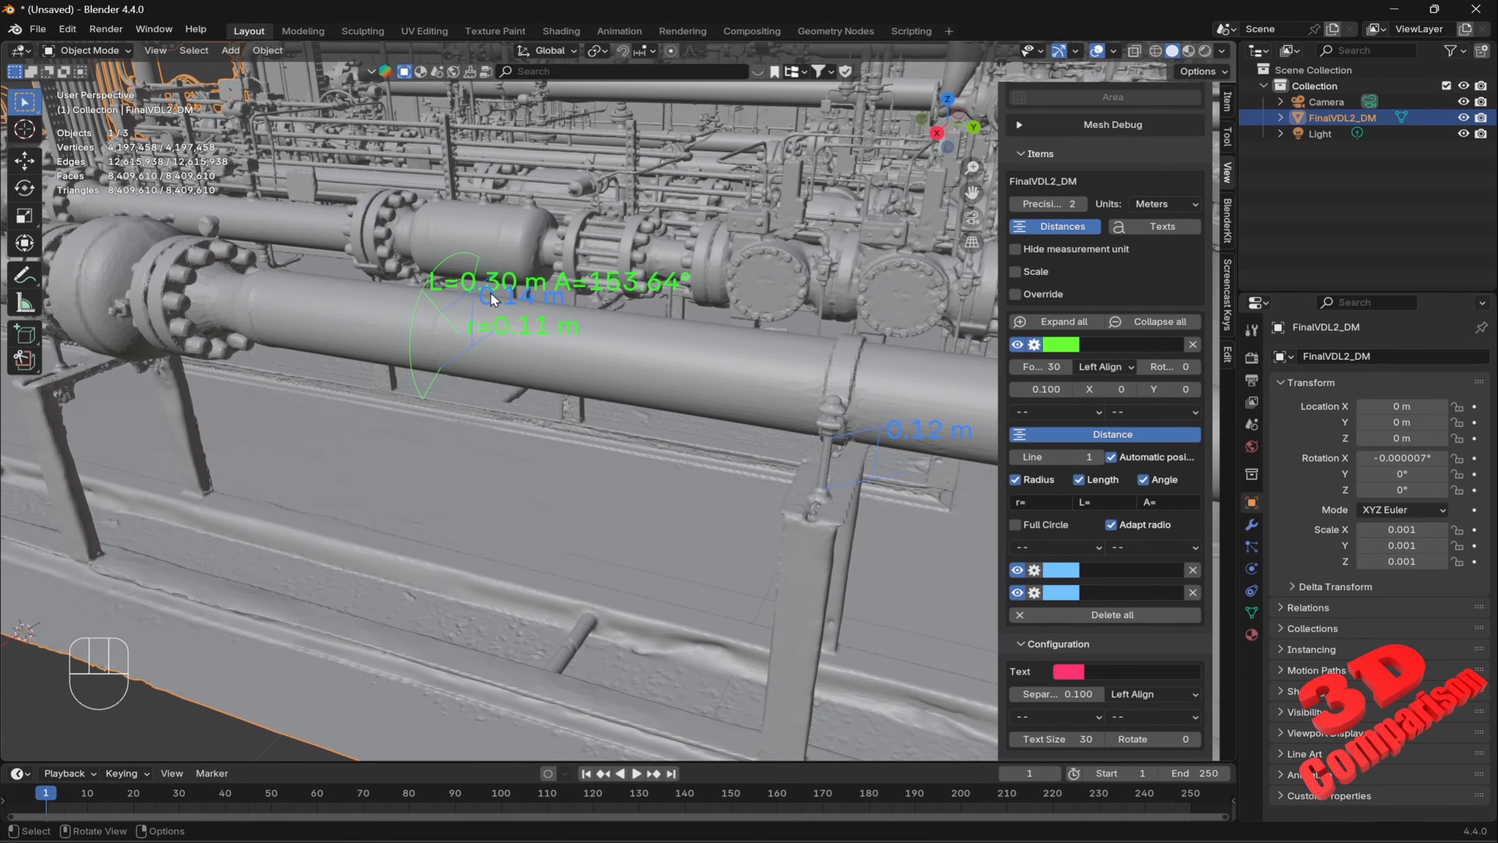
pyautogui.scroll(2, 352, 231)
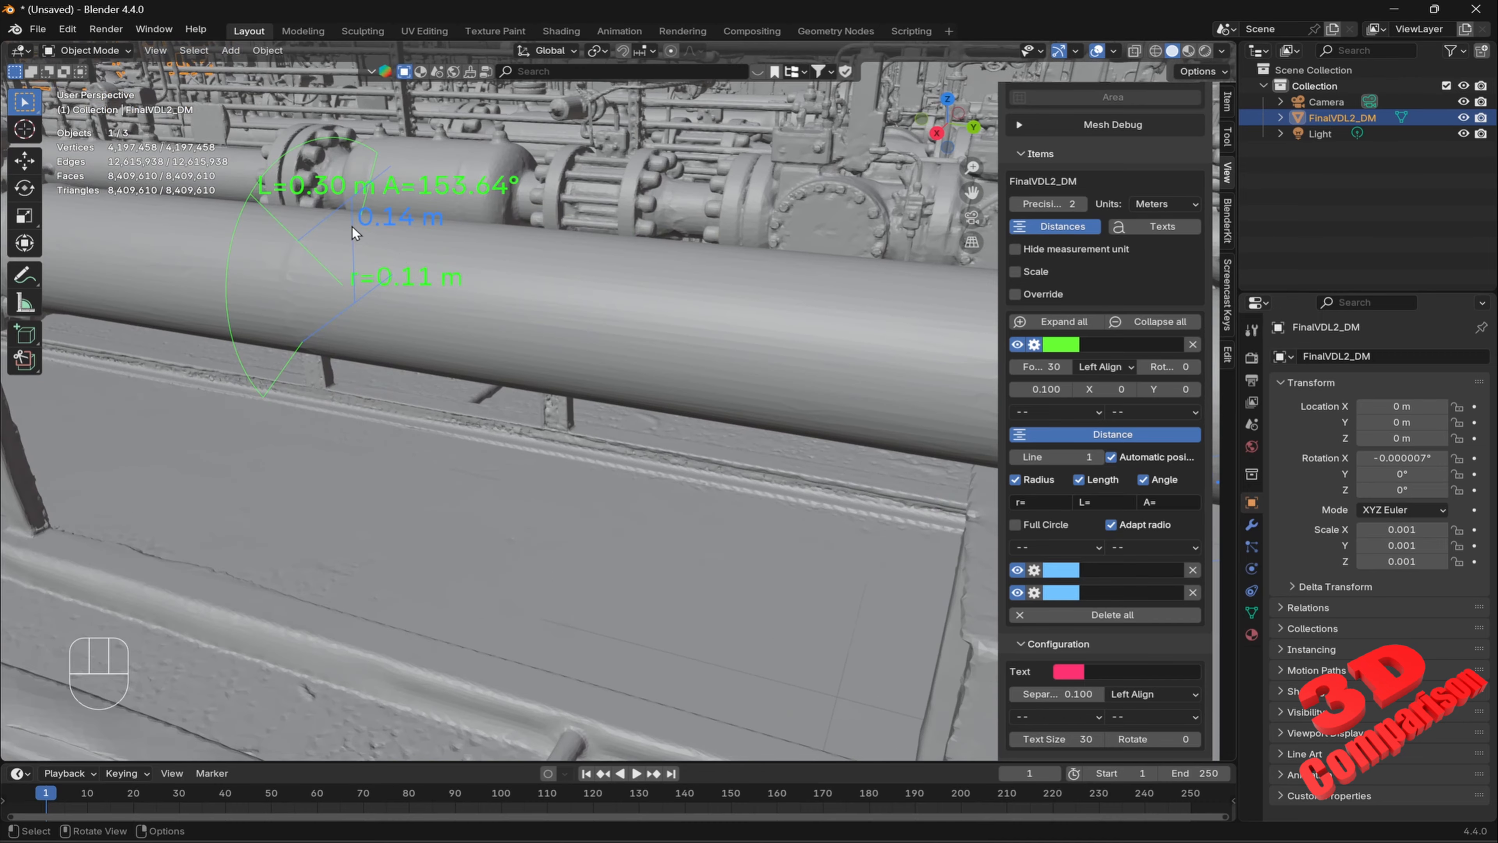
pyautogui.keyDown('shift'); pyautogui.moveTo(478, 296); pyautogui.dragTo(679, 414, button='middle'); pyautogui.keyUp('shift')
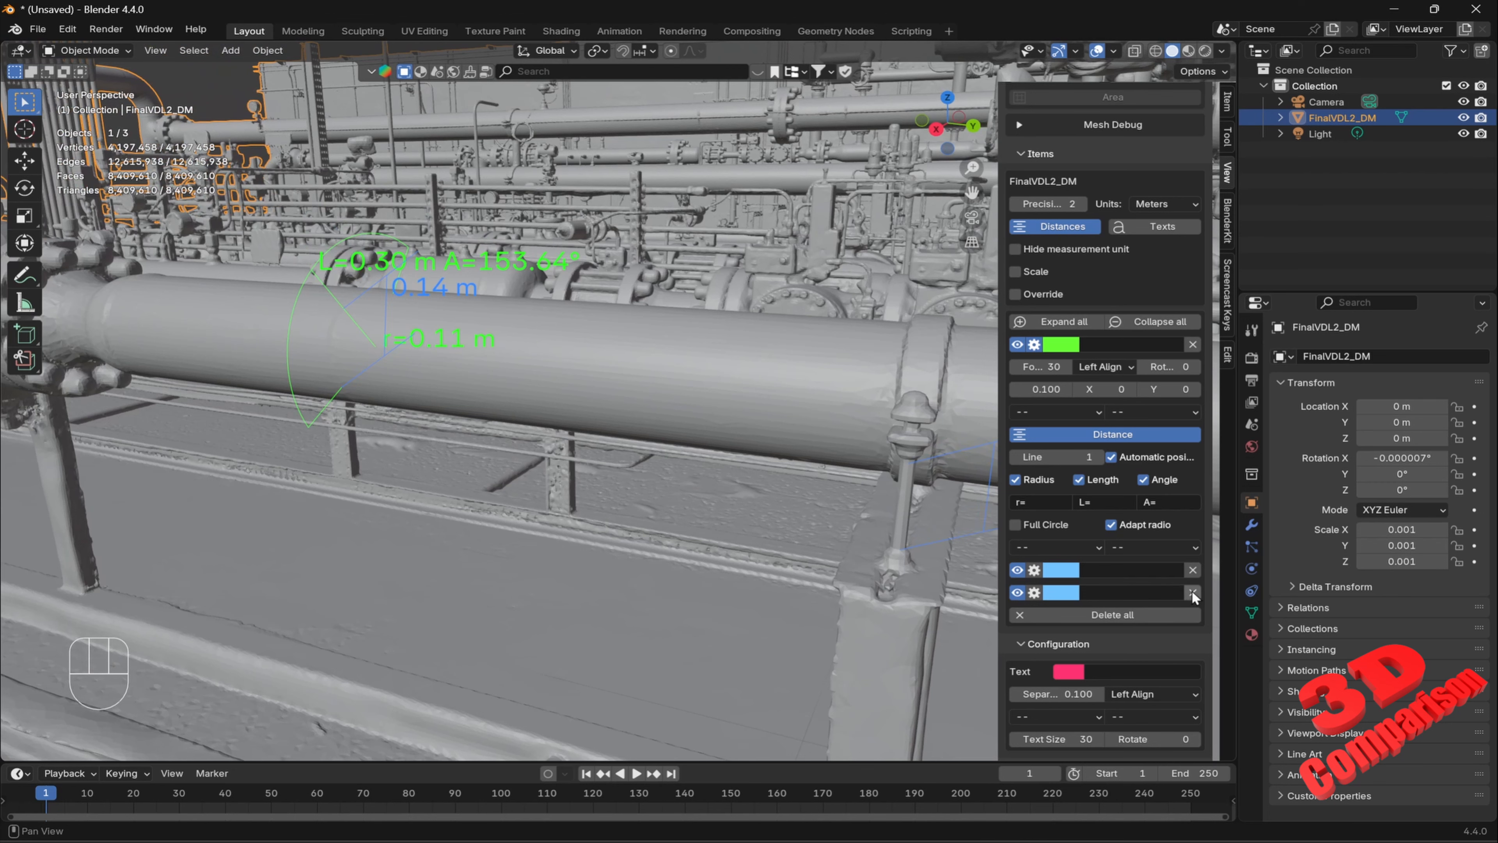
pyautogui.keyDown('shift'); pyautogui.moveTo(1018, 591); pyautogui.dragTo(651, 425, button='middle'); pyautogui.keyUp('shift')
# Hide the blue segment measure overlapping the arc's text on the pipe, and toggle the green arc measure off and back on
pyautogui.click(1016, 593)
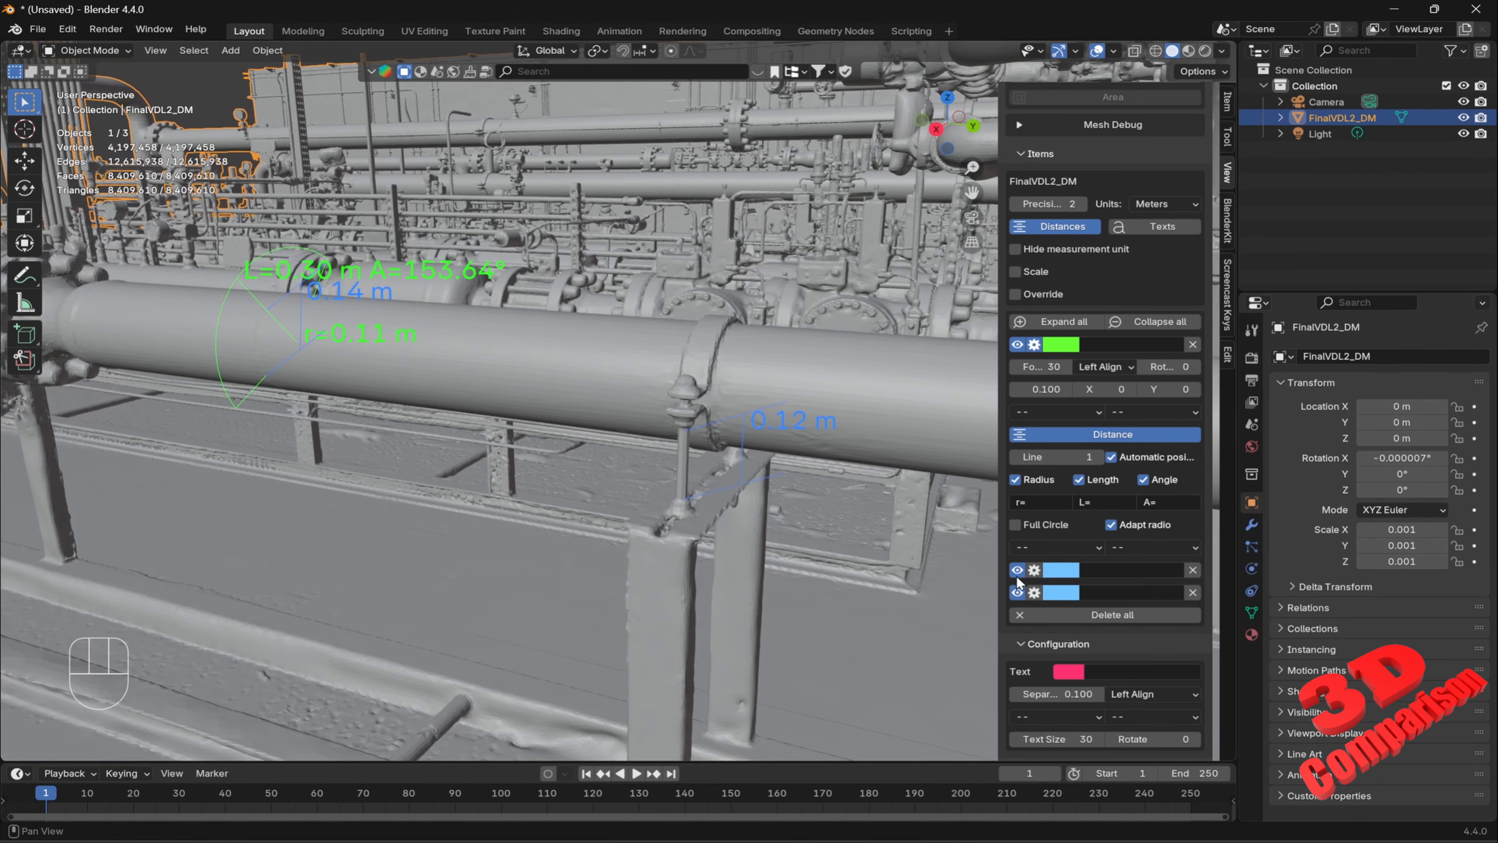
pyautogui.click(1016, 570)
pyautogui.scroll(-1, 1125, 558)
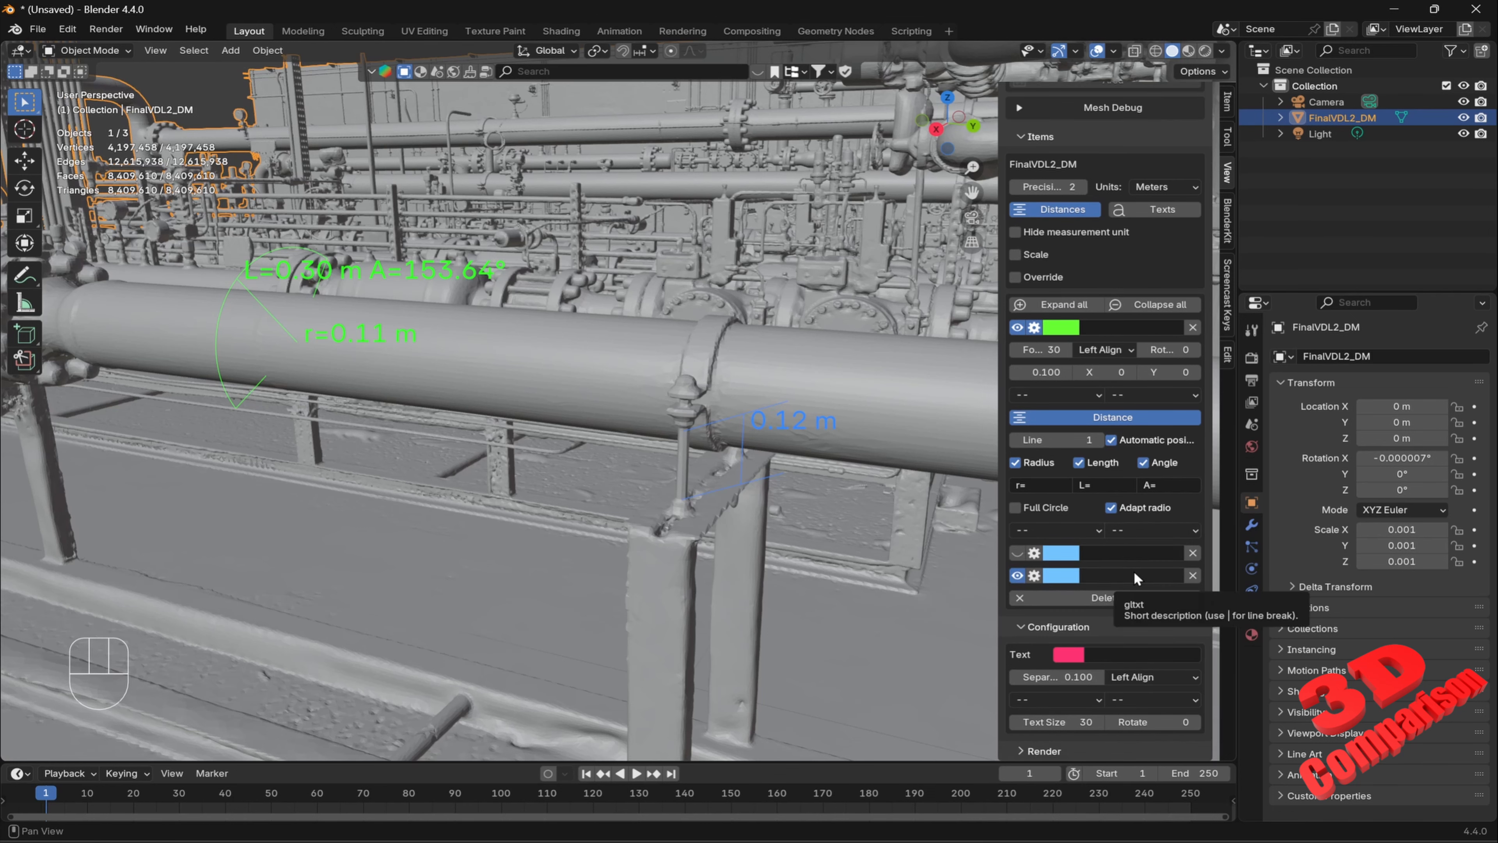
pyautogui.click(1017, 328)
pyautogui.click(1017, 328)
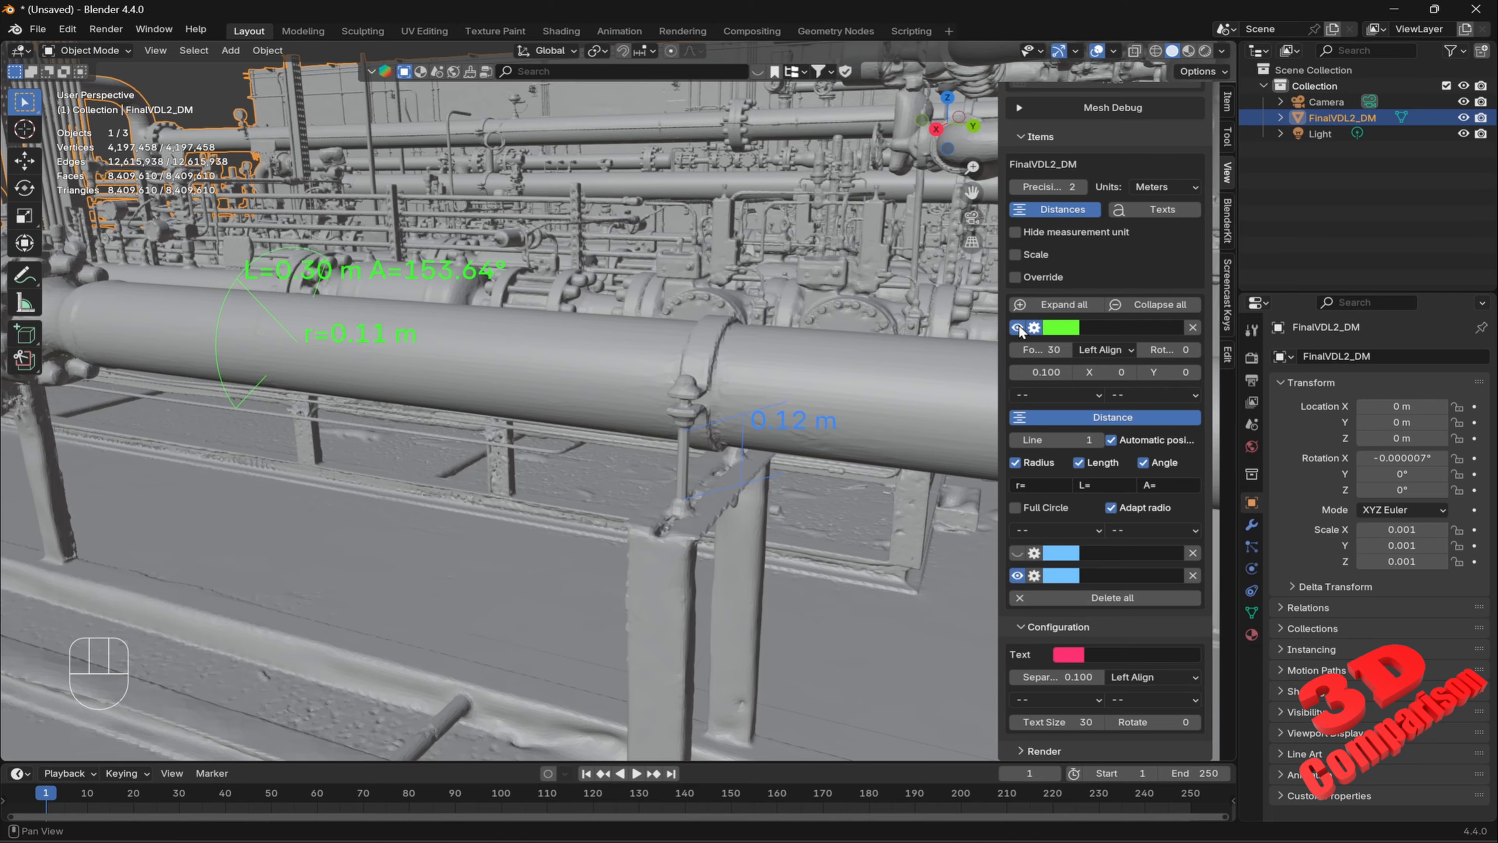
# Review the available MeasureIt tools and examine the whole plant model with its remaining measures from a distance
pyautogui.scroll(6, 1125, 486)
pyautogui.scroll(12, 1120, 482)
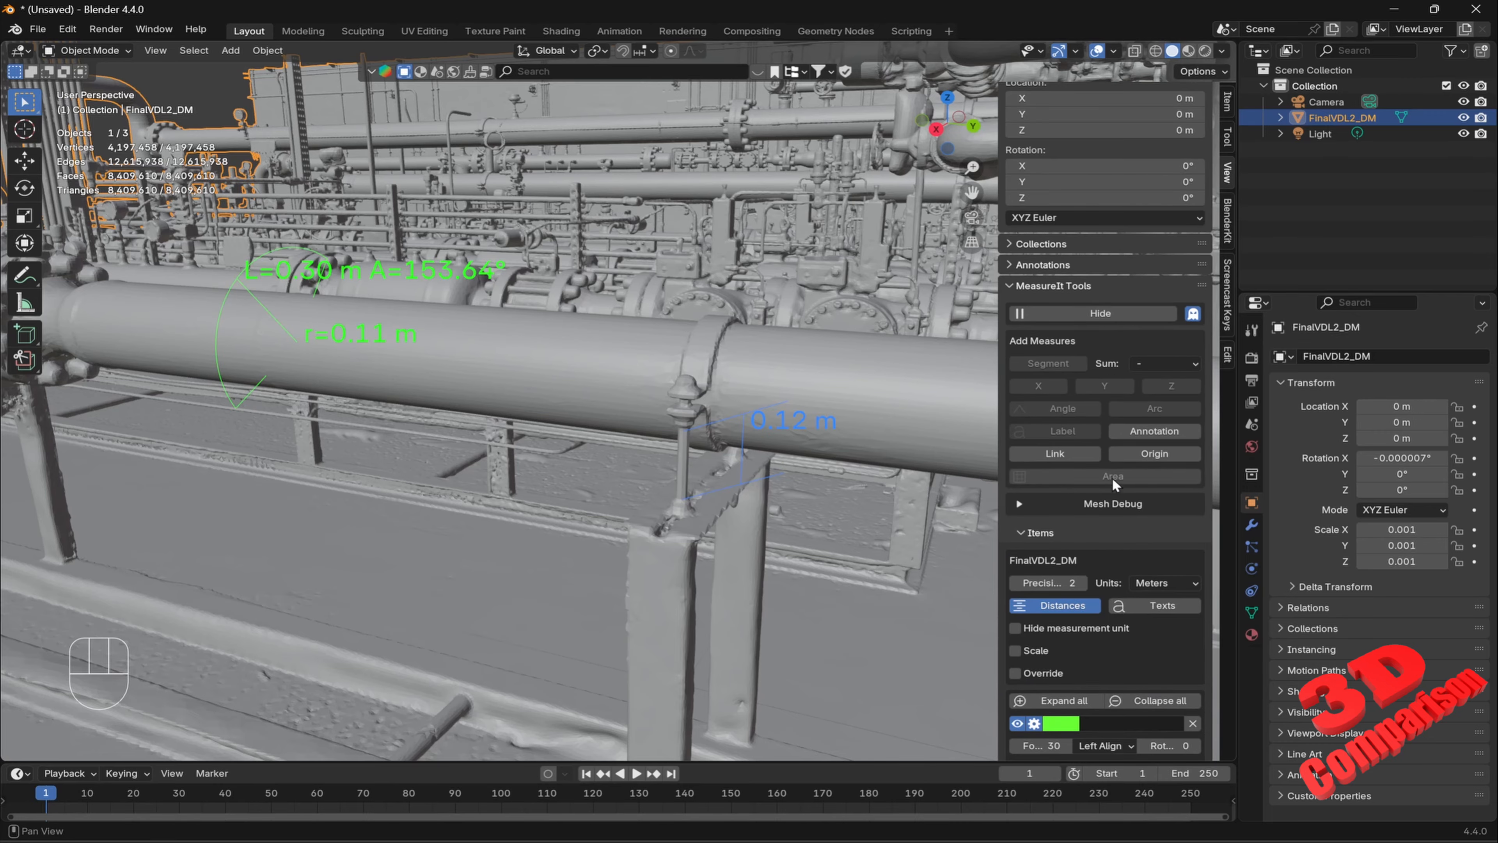
pyautogui.scroll(-7, 759, 352)
pyautogui.keyDown('shift'); pyautogui.moveTo(759, 352); pyautogui.dragTo(740, 369, button='middle'); pyautogui.keyUp('shift')
pyautogui.moveTo(740, 369); pyautogui.dragTo(626, 405, button='middle')
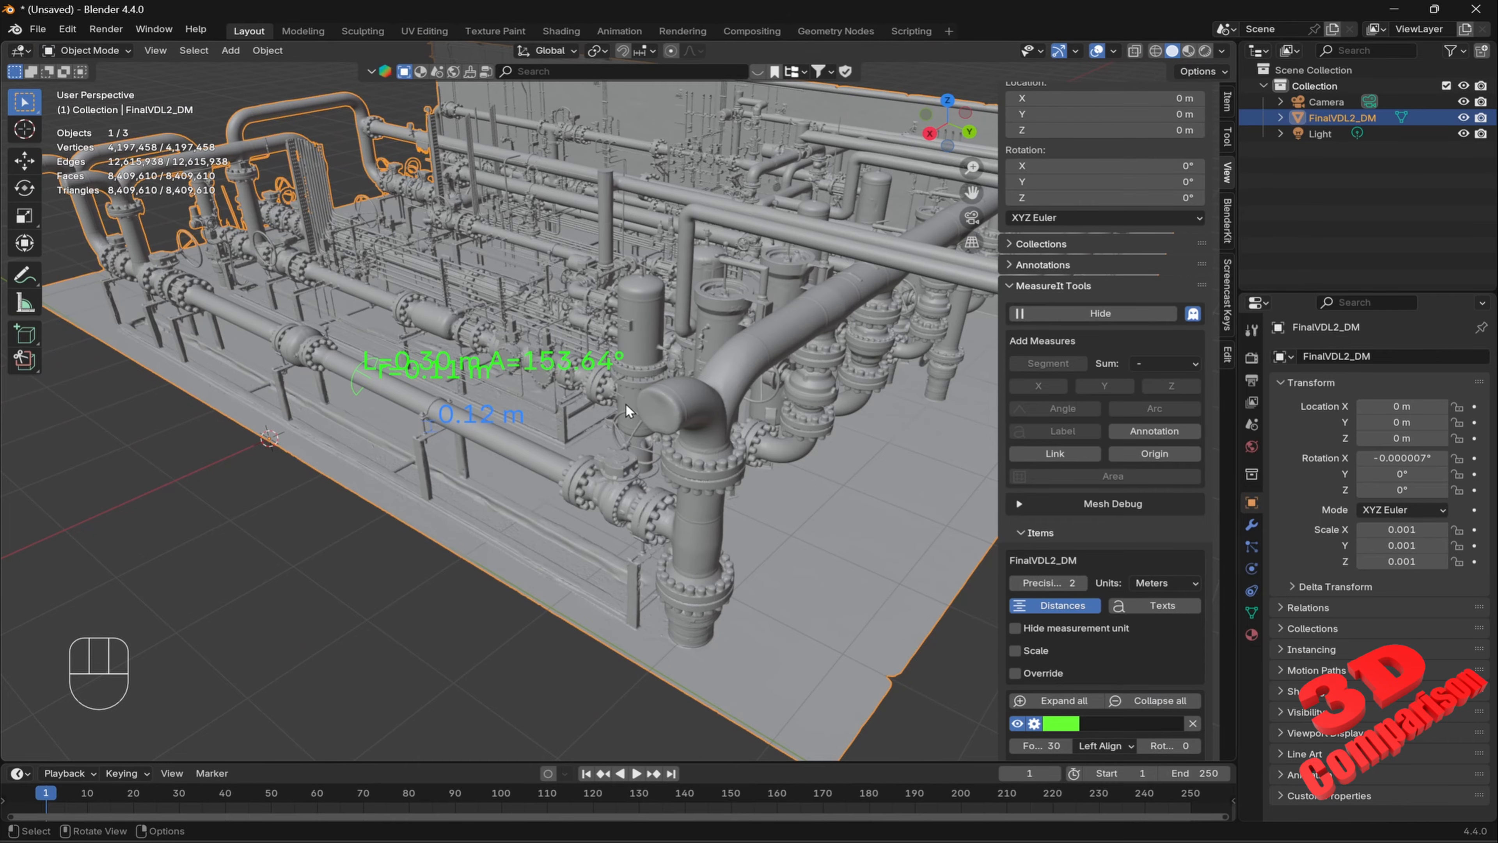
pyautogui.moveTo(625, 403)
pyautogui.mouseDown(button='middle')
pyautogui.moveTo(616, 394)
pyautogui.moveTo(651, 375)
pyautogui.moveTo(773, 352)
pyautogui.moveTo(634, 387)
pyautogui.mouseUp(button='middle')
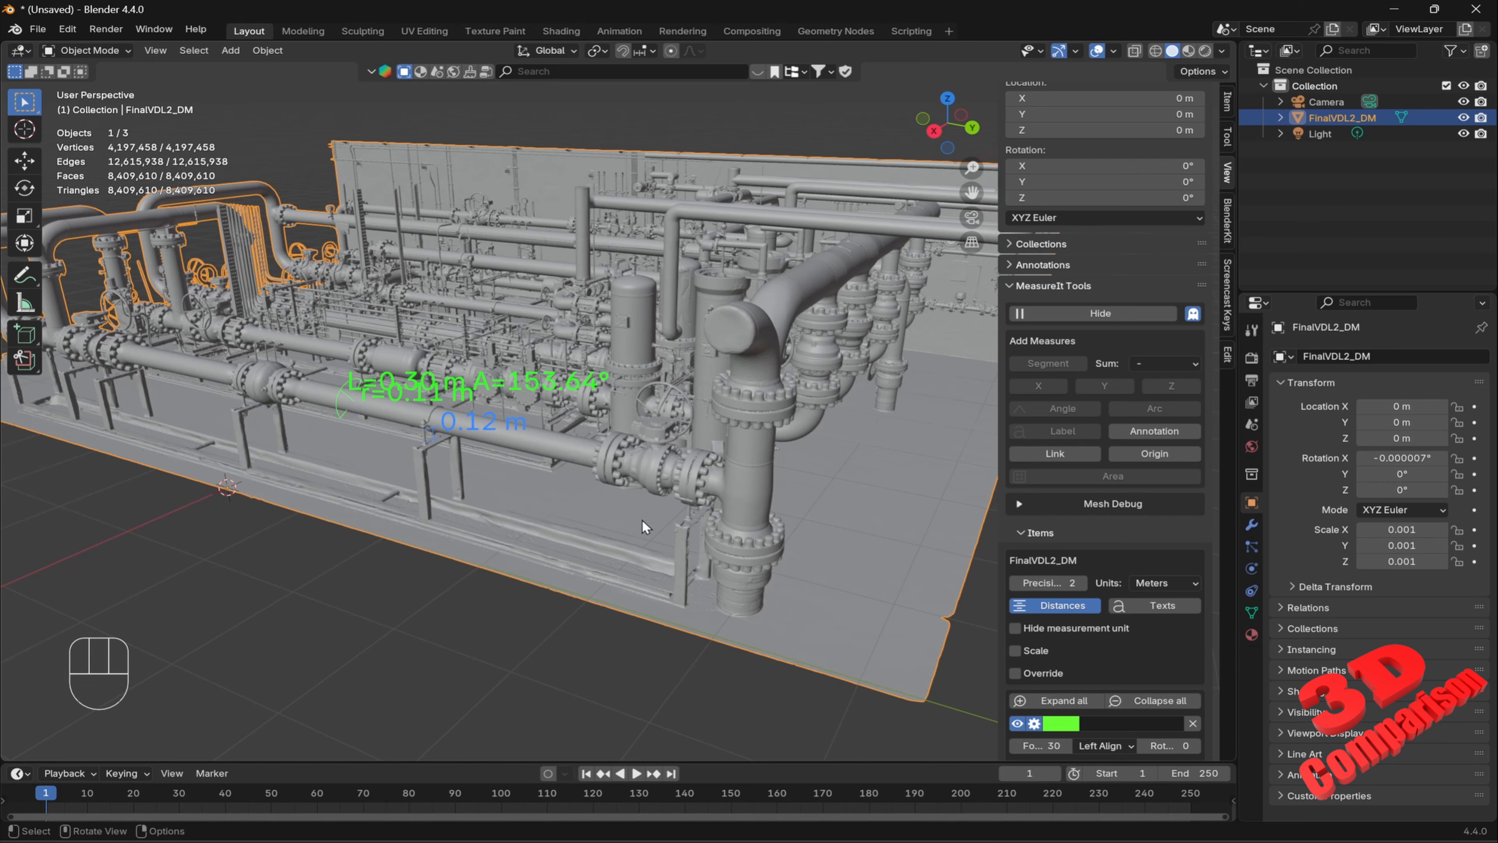
pyautogui.click(566, 590)
pyautogui.scroll(-1, 556, 604)
pyautogui.keyDown('shift'); pyautogui.moveTo(588, 612); pyautogui.dragTo(593, 610, button='middle'); pyautogui.keyUp('shift')
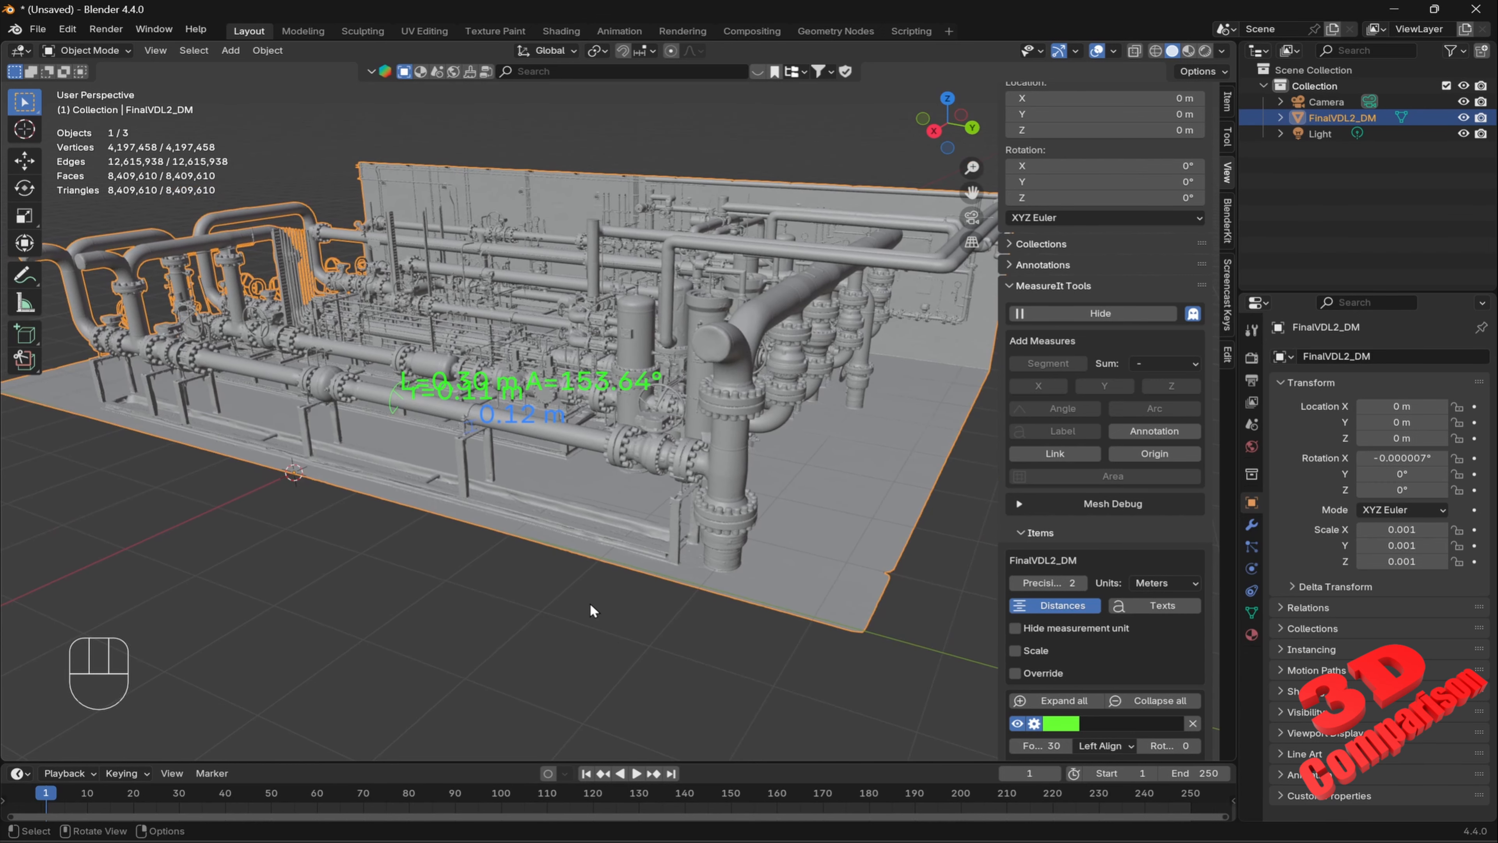
# Deselect the FinalVDL2_DM model so the plant shows without its selection outline
pyautogui.click(700, 738)
pyautogui.moveTo(678, 741); pyautogui.dragTo(87, 447)
pyautogui.click(713, 702)
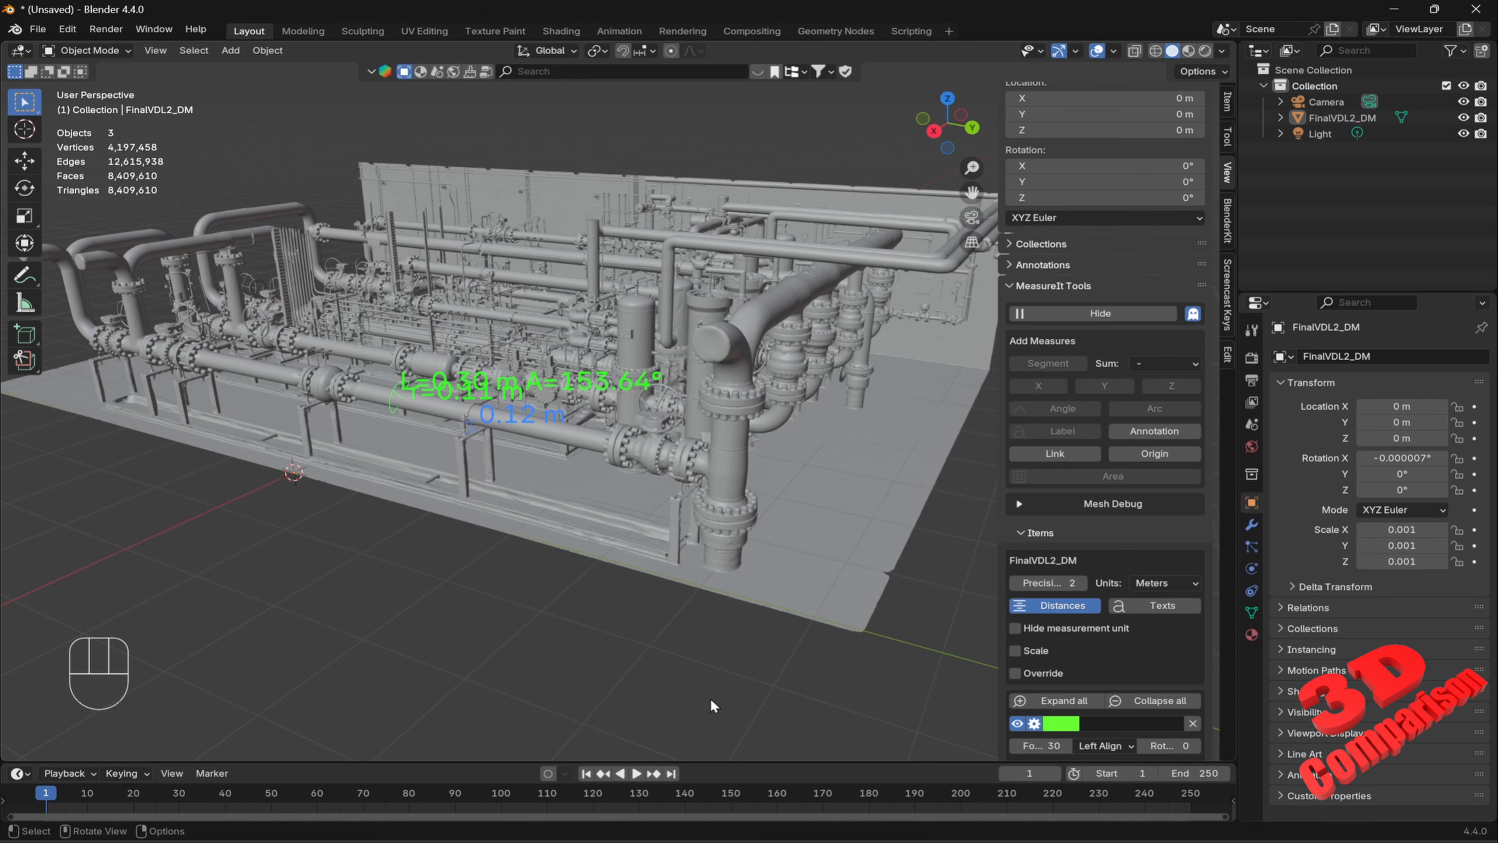